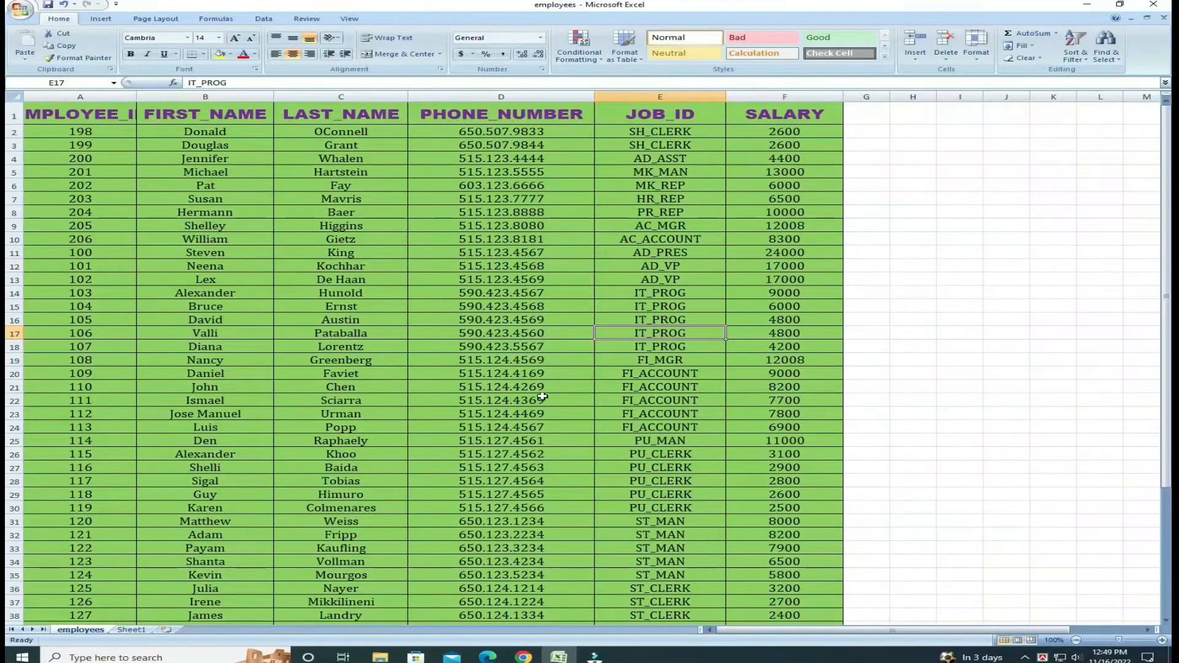
Step: Compare the employee form on Sheet1 with the matching record in the employees sheet
left_click(132, 631)
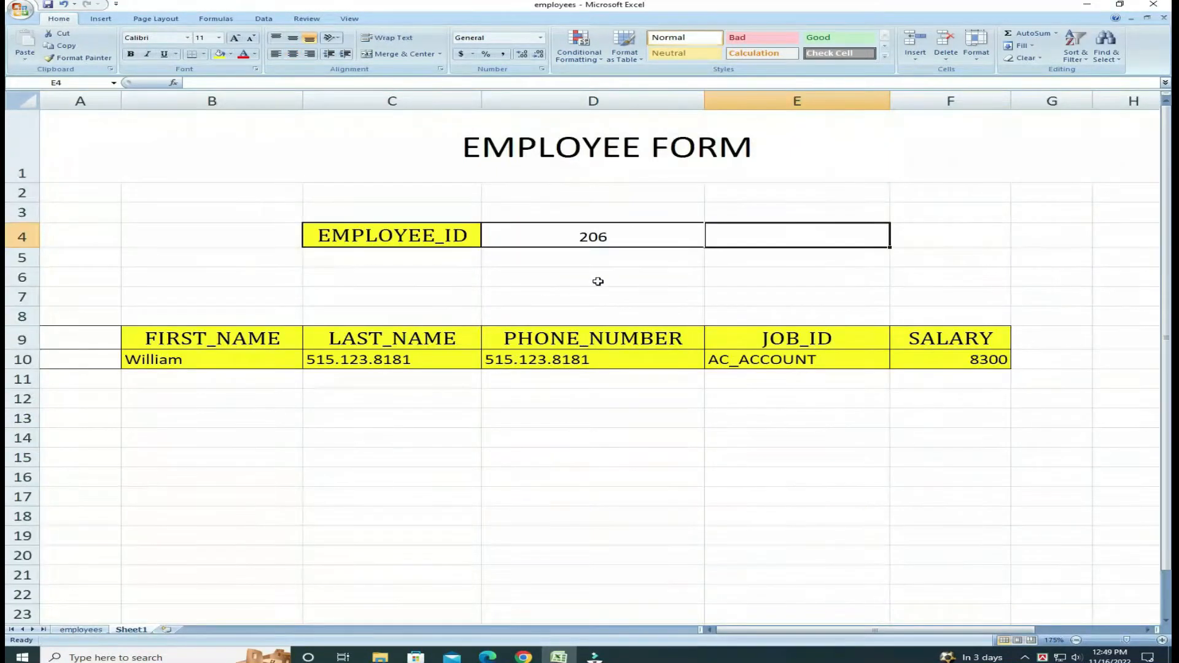
left_click(81, 630)
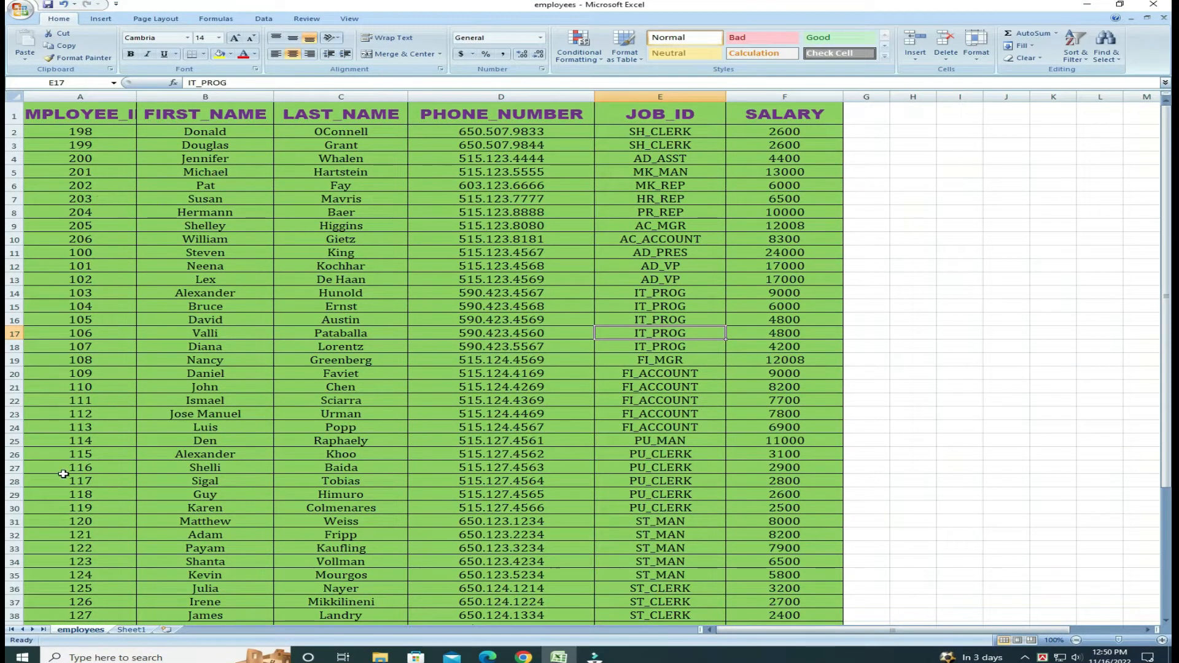
left_click(80, 239)
left_click(131, 629)
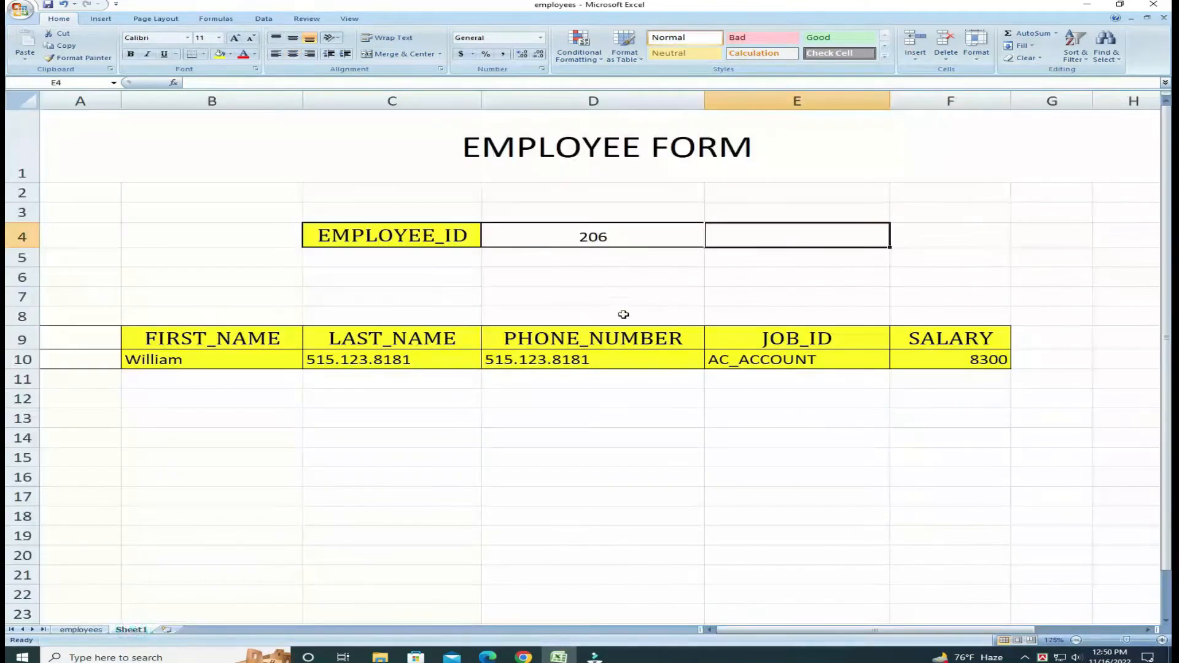
Step: Clear the EMPLOYEE_ID value in D4 of the form and enter 108 instead
left_click(594, 236)
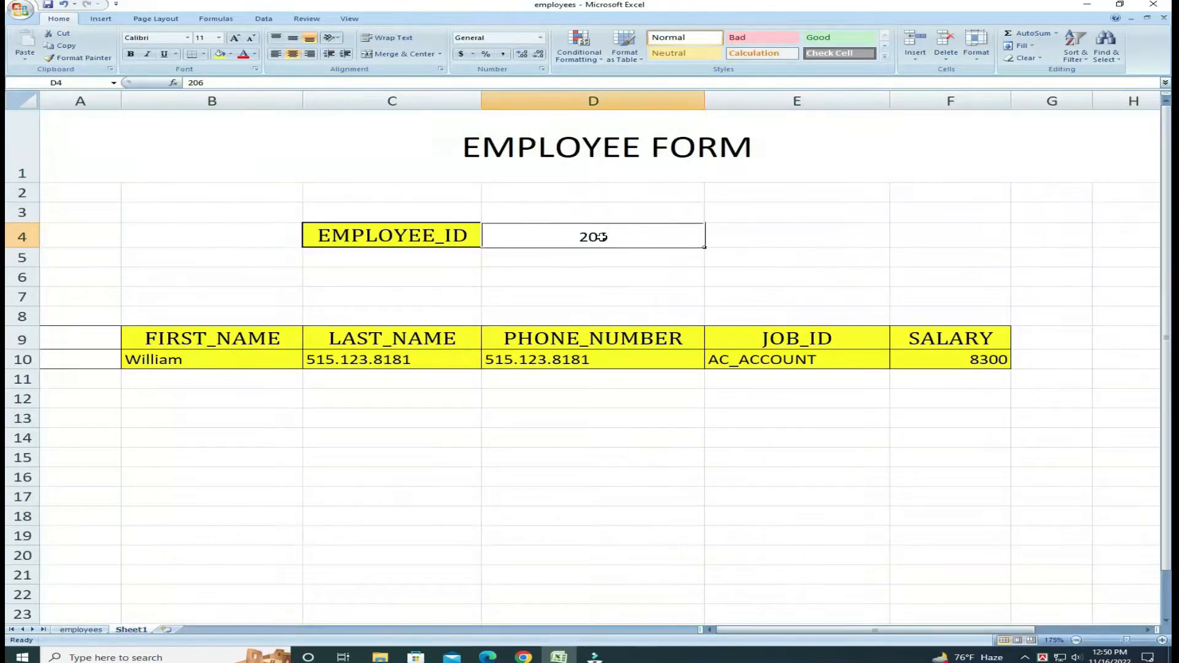
double_click(637, 238)
left_click(637, 238)
key("BackSpace")
key("BackSpace")
key("BackSpace")
key("ctrl+Return")
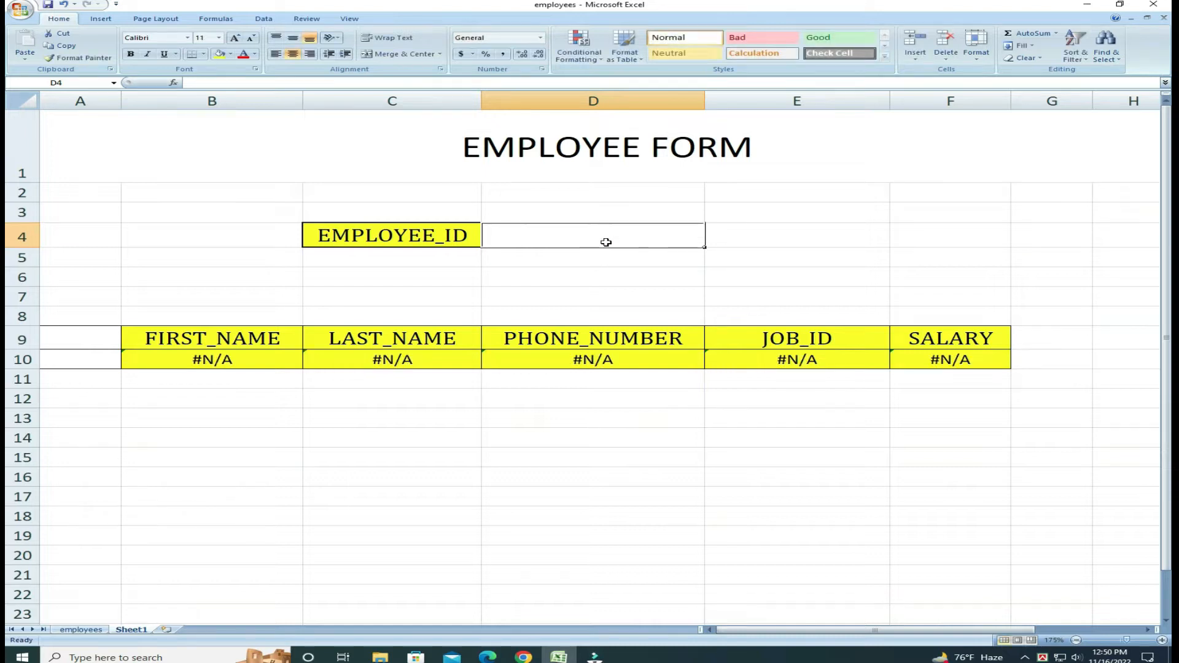
type("108")
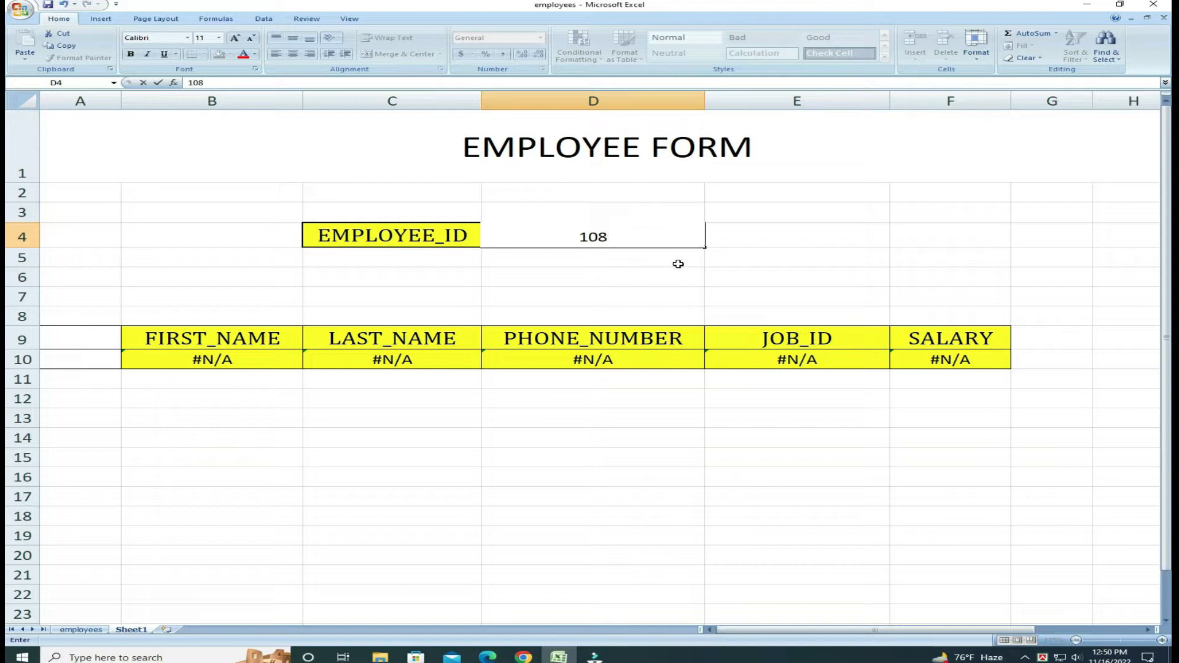
key("Return")
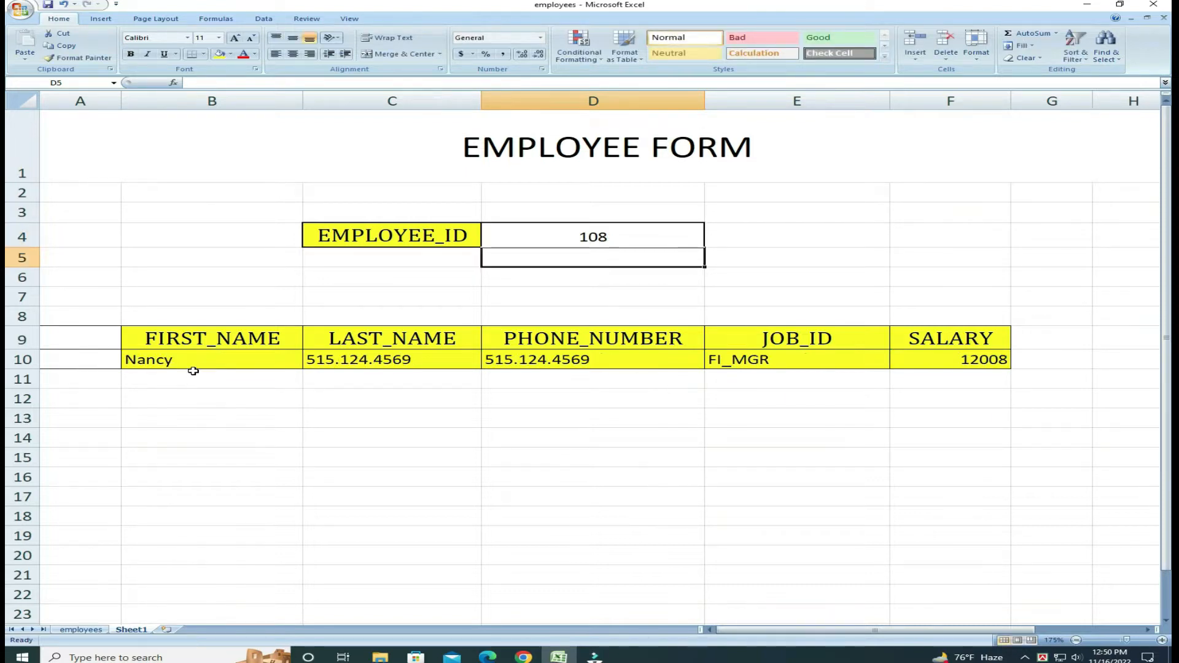
Step: Check the looked-up details against the employees sheet and return to the form's EMPLOYEE_ID cell
left_click(81, 630)
left_click(131, 630)
left_click(604, 239)
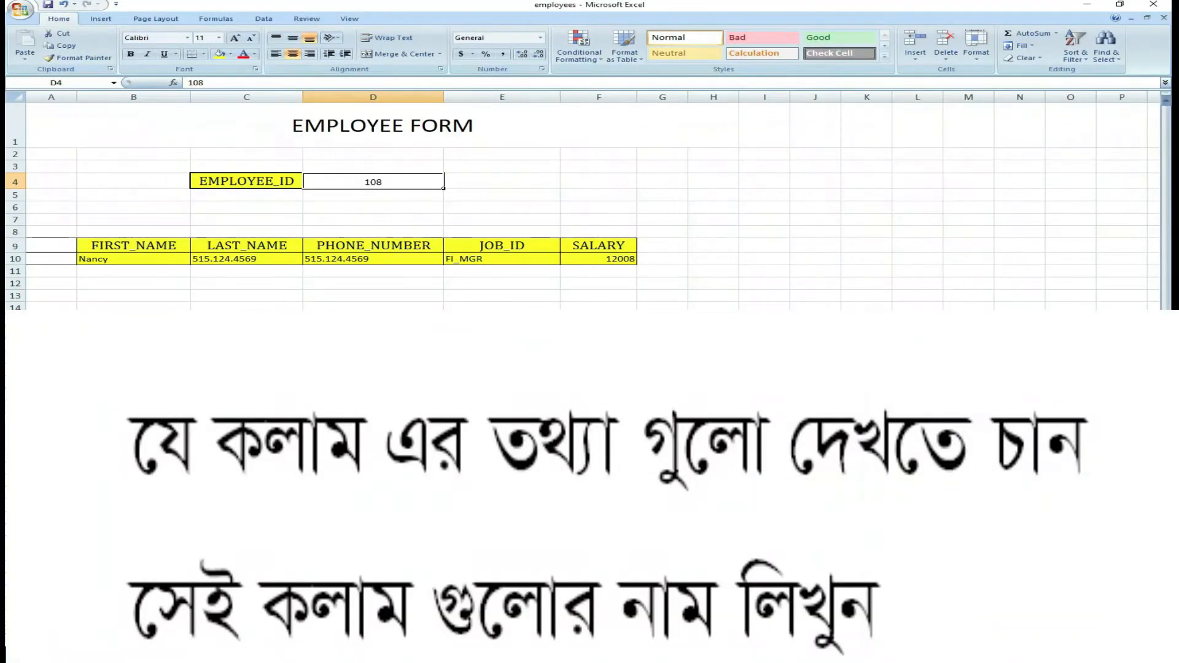
Step: Merge and centre L1:P1, copy the EMPLOYEE FORM title into it and adjust the title's font size
left_click_drag(848, 119, 1066, 123)
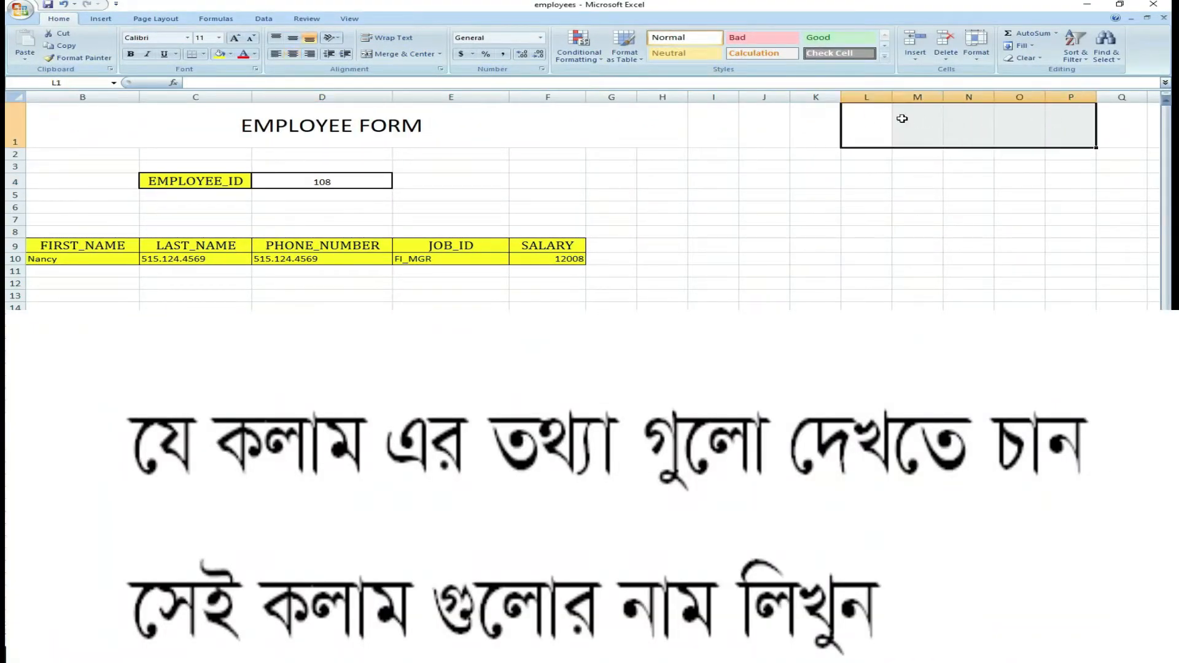
left_click(399, 53)
left_click(382, 129)
right_click(382, 129)
left_click(403, 148)
right_click(949, 125)
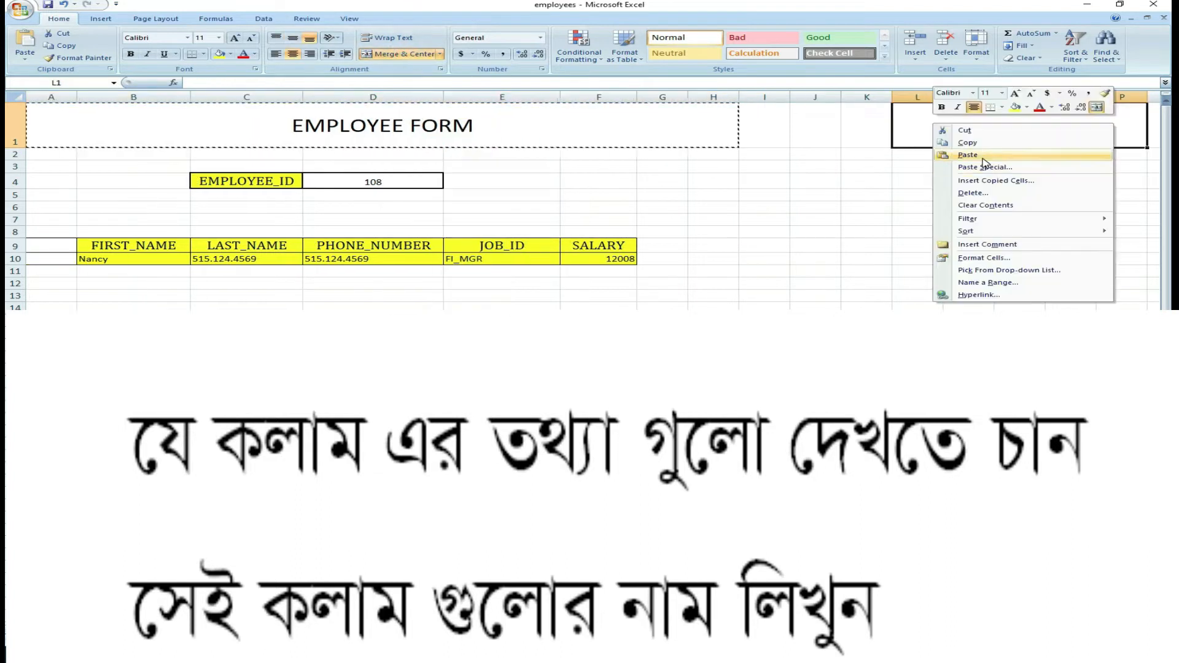
left_click(989, 167)
left_click(219, 38)
left_click(207, 127)
left_click(968, 207)
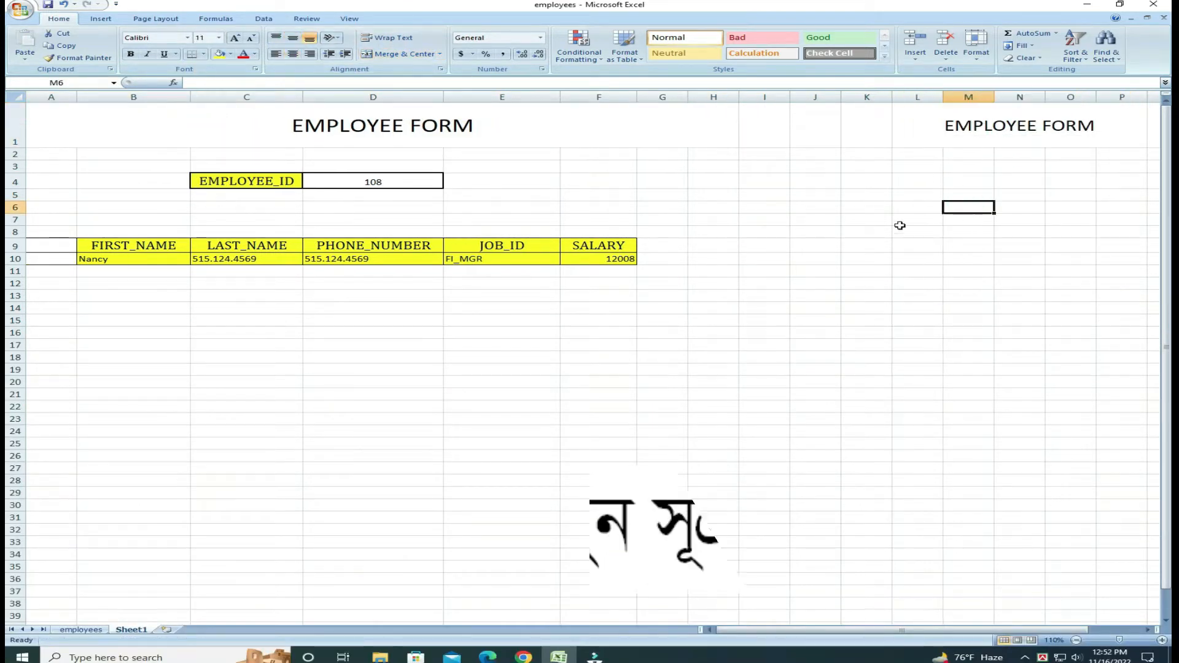
Step: Apply cell borders to the range H9:P10 for a second results table
left_click_drag(728, 244, 1132, 255)
left_click(204, 54)
left_click(224, 144)
left_click(772, 257)
Step: Copy the five column headers from B9:F9 into the new table starting at H9
left_click(712, 245)
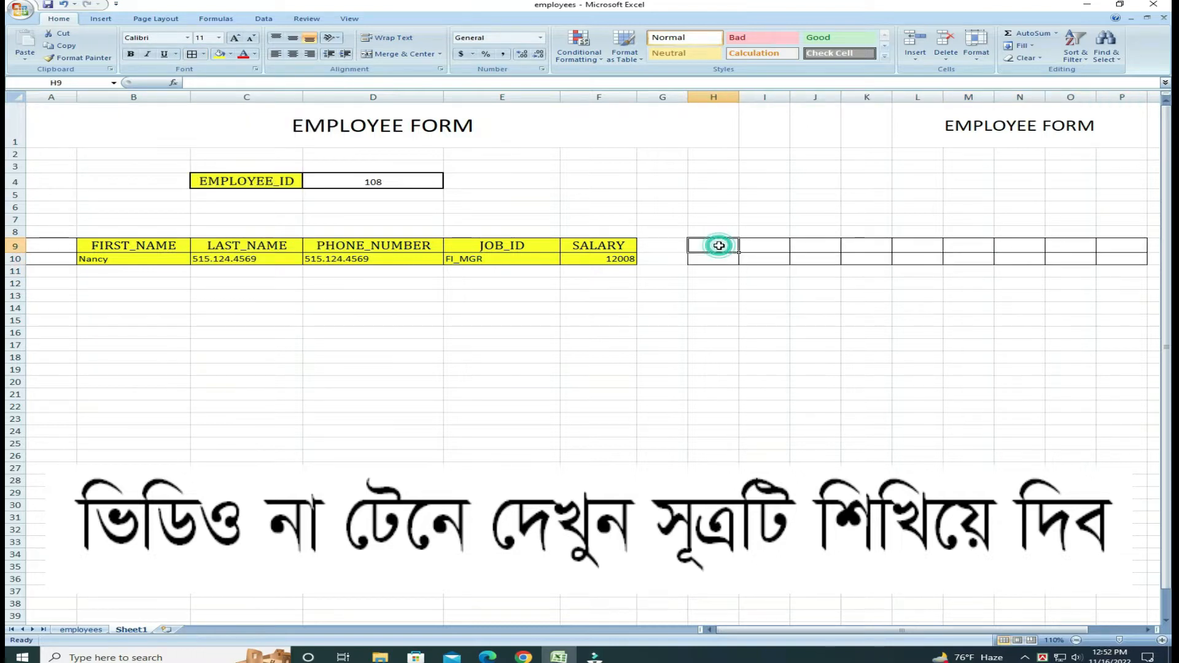
left_click_drag(113, 245, 599, 245)
key("ctrl+c")
left_click(712, 245)
right_click(697, 244)
left_click(725, 274)
Step: Widen columns H, I and J so the copied headers fit
left_click_drag(740, 97, 804, 99)
left_click_drag(853, 98, 926, 99)
left_click_drag(976, 98, 1013, 98)
Step: Unmerge the copied EMPLOYEE FORM title and merge and centre it again across I1:M1
left_click_drag(842, 630, 896, 631)
left_click(924, 124)
left_click_drag(883, 124, 707, 128)
left_click(384, 53)
left_click(792, 179)
left_click_drag(958, 131, 741, 139)
left_click(399, 54)
left_click(728, 154)
Step: Remove the borders from the unused cells beyond the SALARY column in rows 9 and 10
left_click_drag(978, 247, 1128, 259)
left_click(203, 55)
left_click(225, 131)
left_click(1078, 194)
Step: Widen columns L, K and J so the SALARY, JOB_ID and PHONE_NUMBER headers fit
left_click(945, 244)
left_click_drag(950, 98, 977, 98)
left_click(968, 305)
left_click_drag(899, 98, 938, 98)
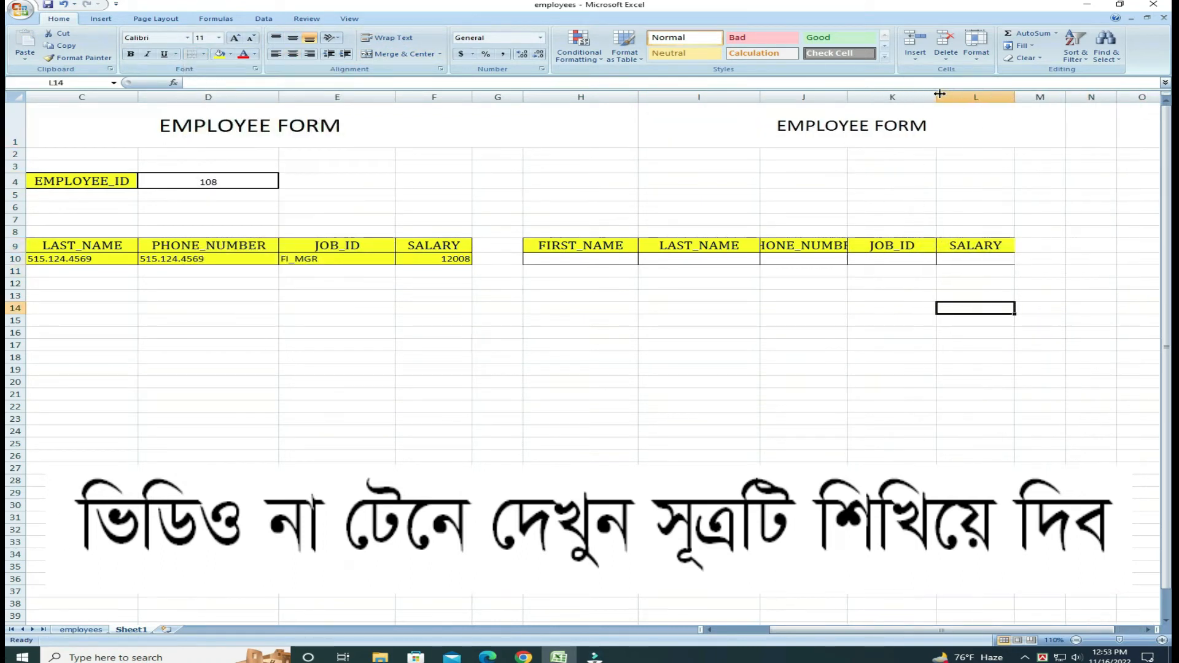
left_click_drag(848, 99, 886, 98)
left_click(901, 310)
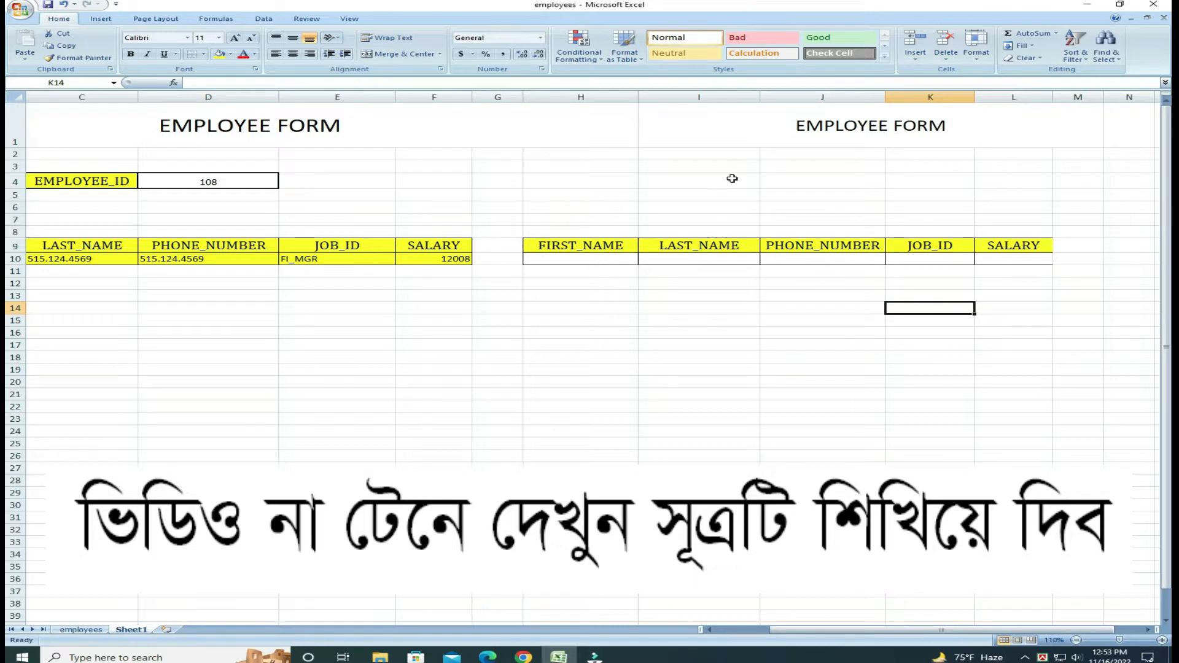
Step: Add a border to J4:K4 and copy the EMPLOYEE_ID label from C4 into J4
left_click_drag(732, 179, 969, 179)
left_click(95, 179)
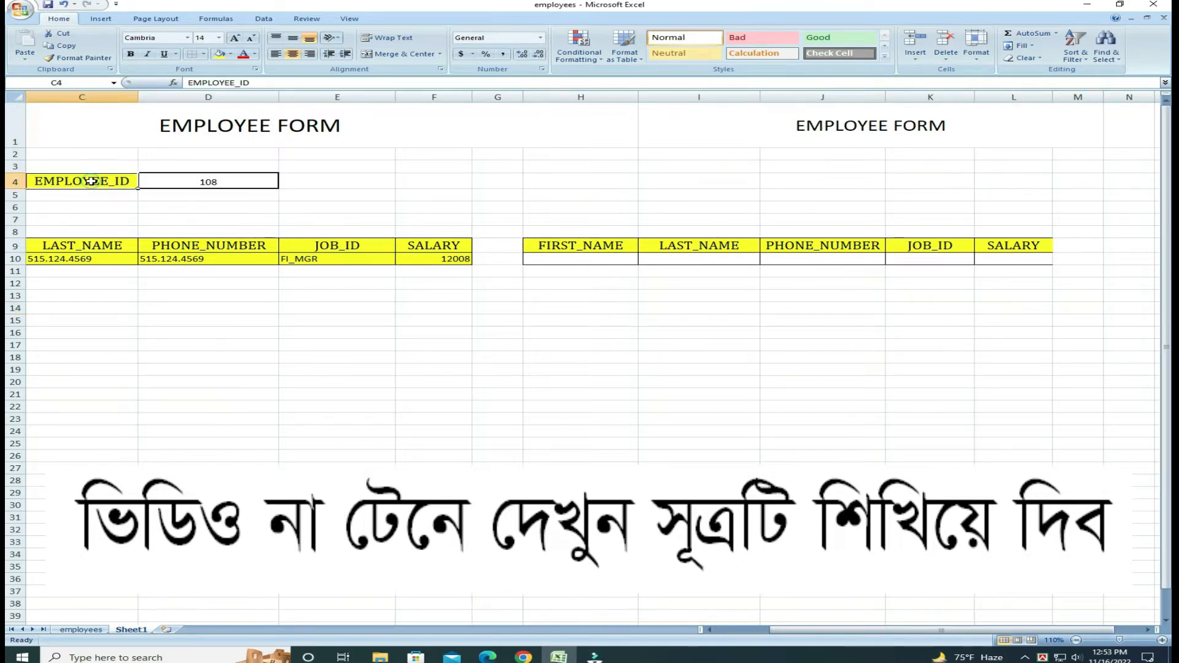
key("ctrl+c")
left_click(782, 179)
key("ctrl+v")
left_click(927, 187)
left_click_drag(798, 182, 953, 181)
left_click(203, 53)
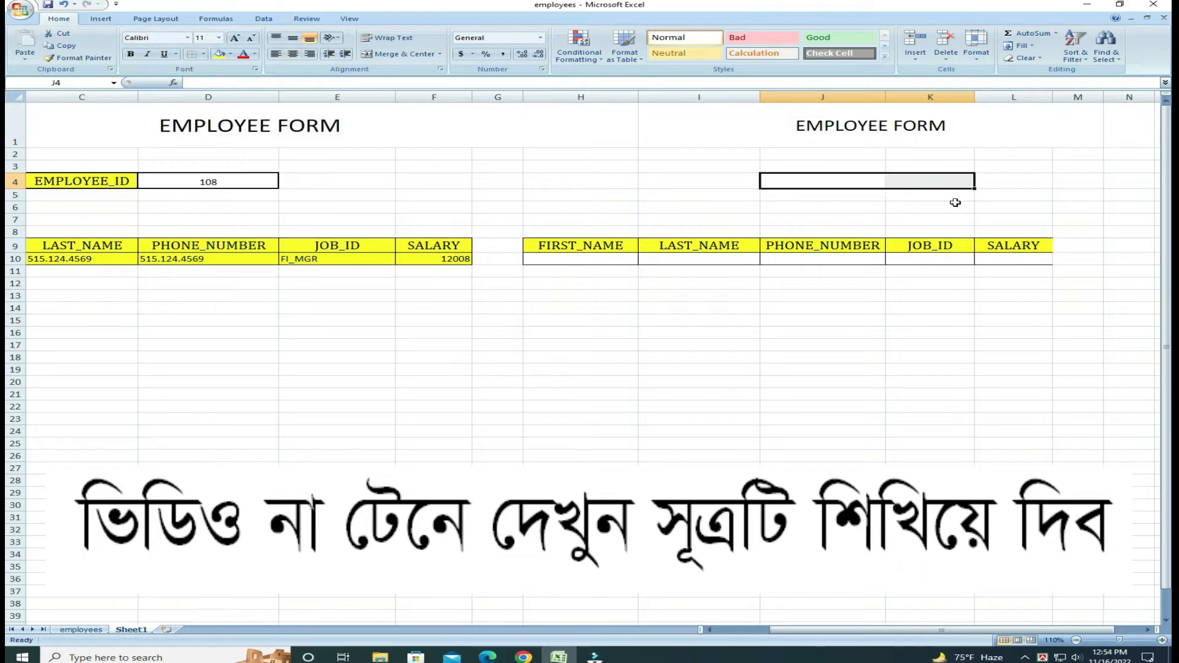
right_click(98, 179)
right_click(817, 181)
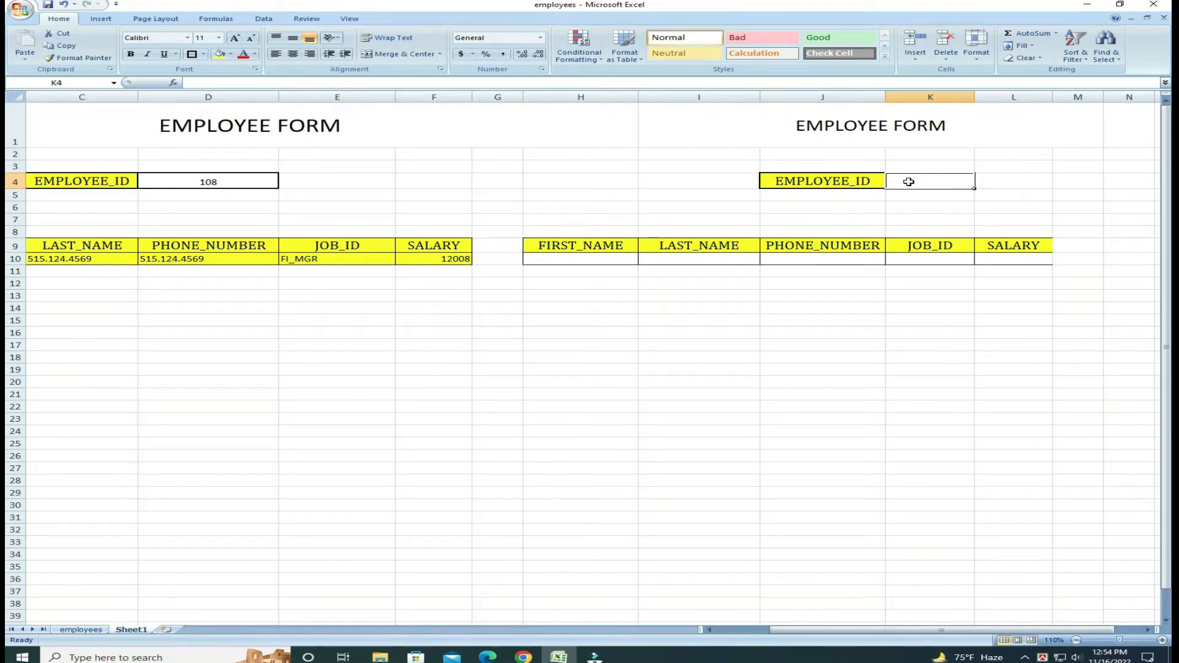
Step: Centre the contents of K4 beside the new EMPLOYEE_ID label and set its value to 10
type("20")
key("ctrl+Return")
left_click(293, 54)
double_click(930, 187)
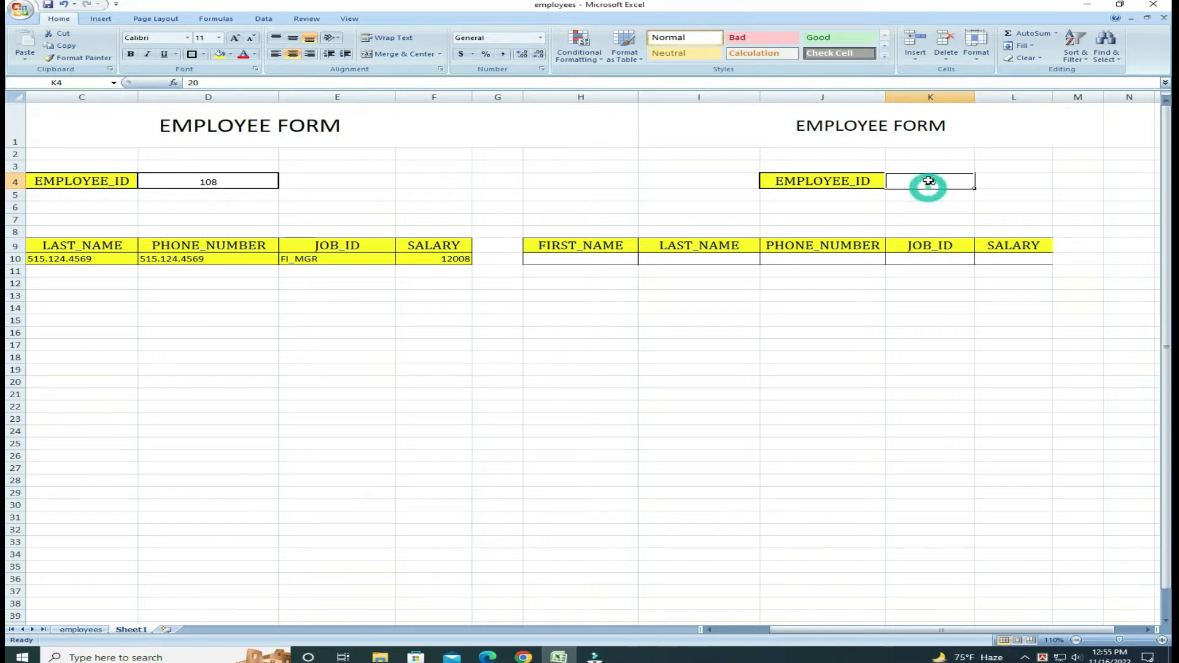
left_click_drag(925, 183, 947, 183)
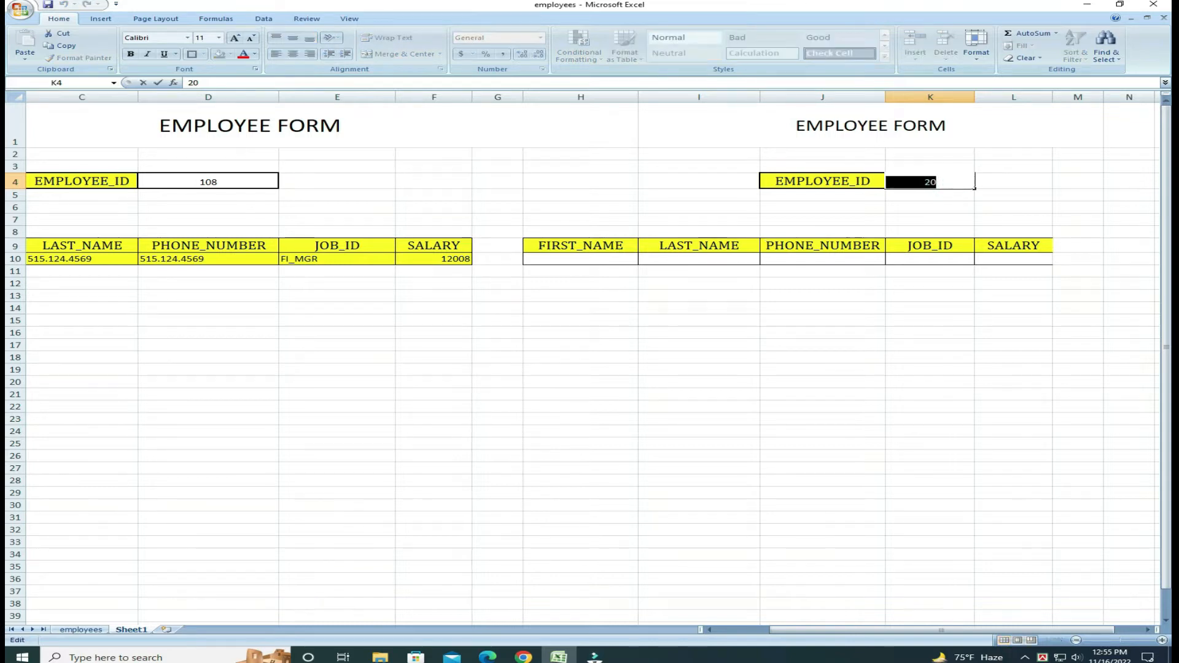
type("10")
left_click(906, 208)
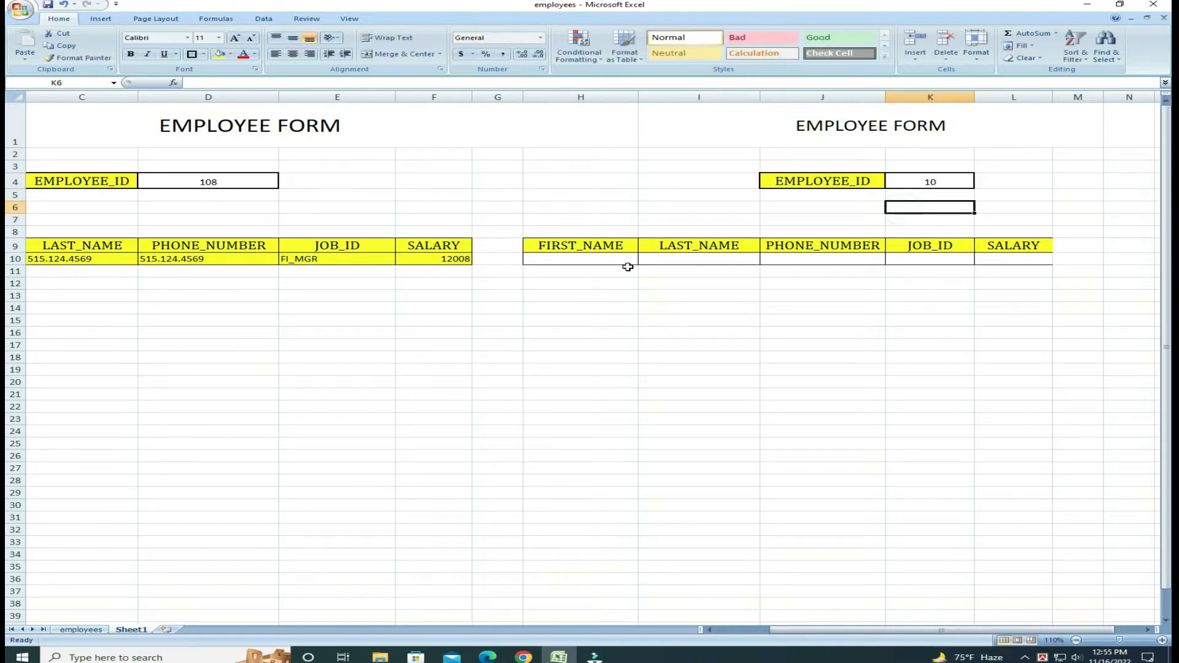
Step: Start a VLOOKUP formula in H10 under FIRST_NAME with K4 as the lookup value
left_click(566, 261)
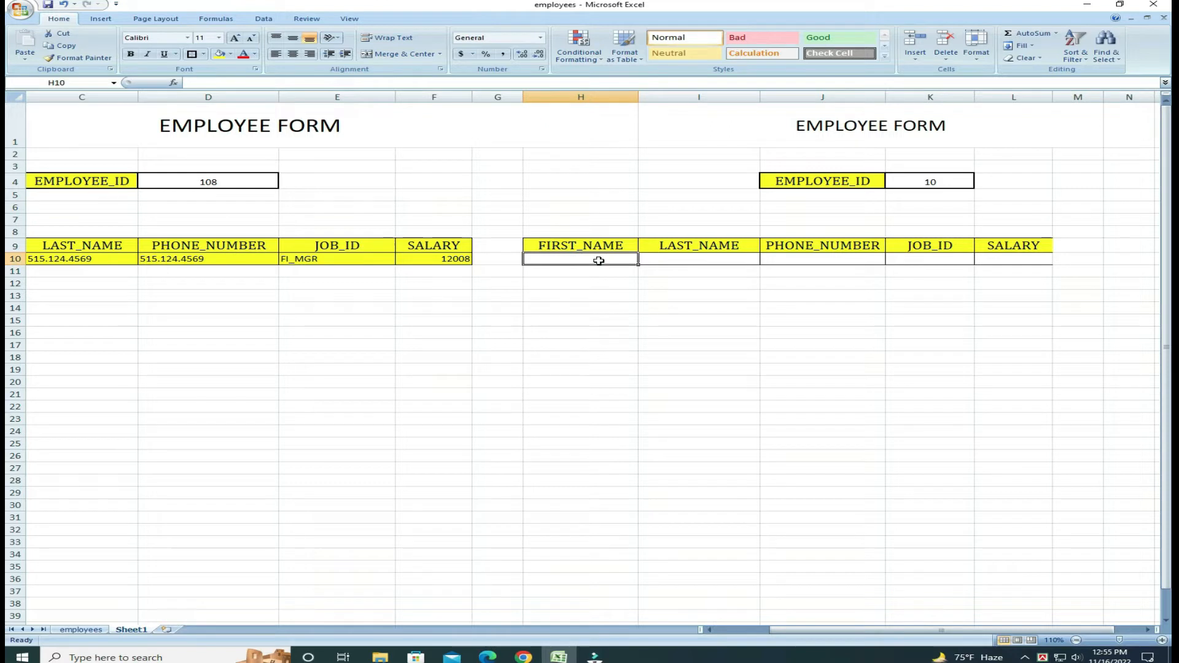
type("=vl")
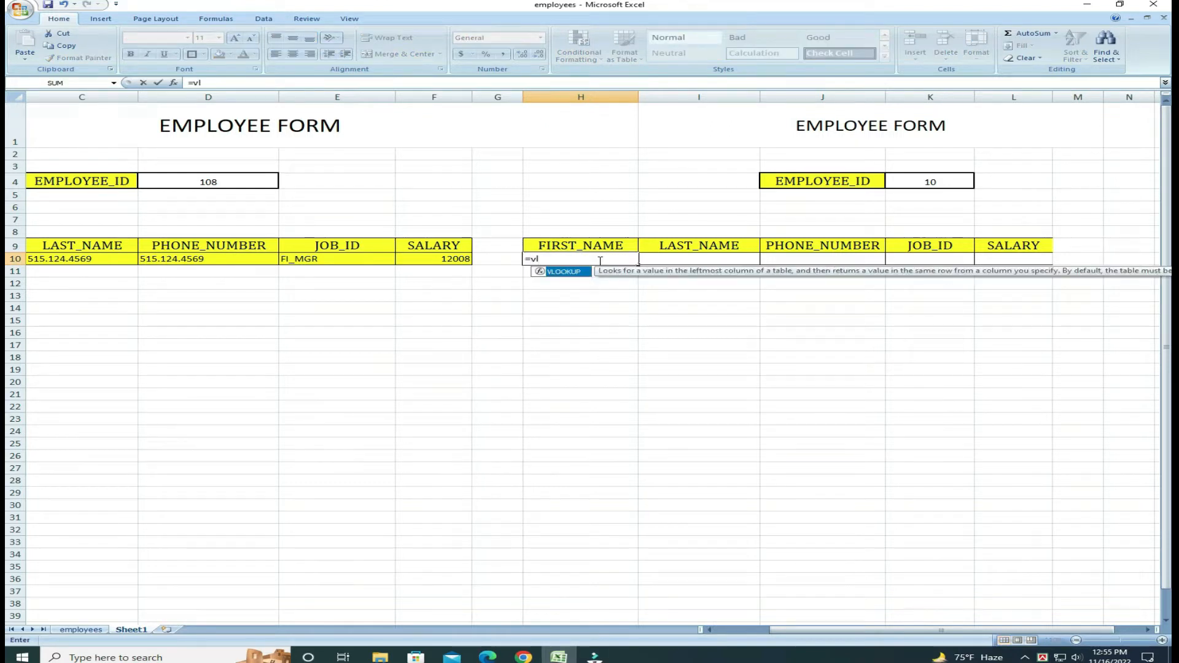
key("Tab")
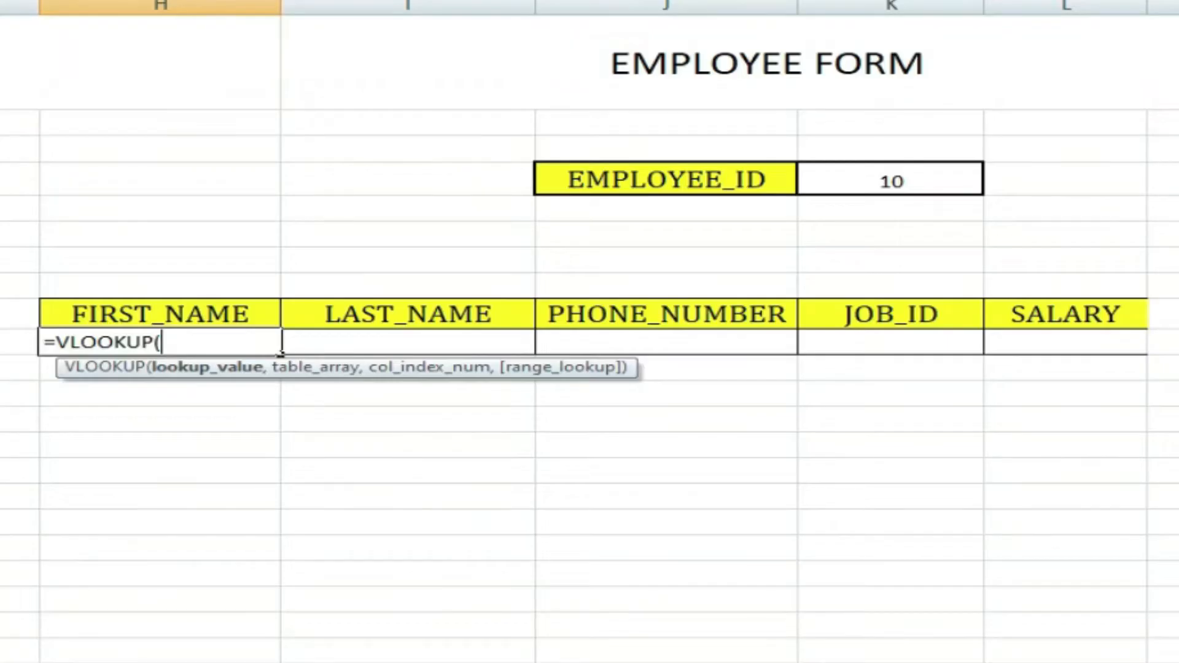
left_click(184, 341)
left_click(899, 180)
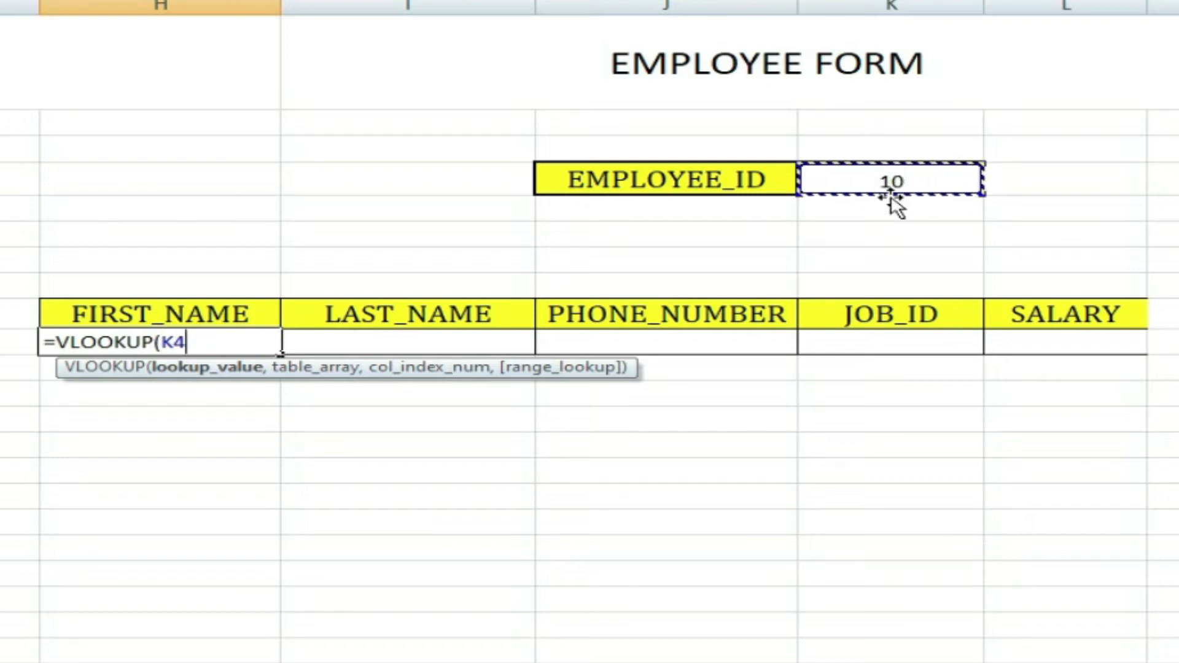
type(",")
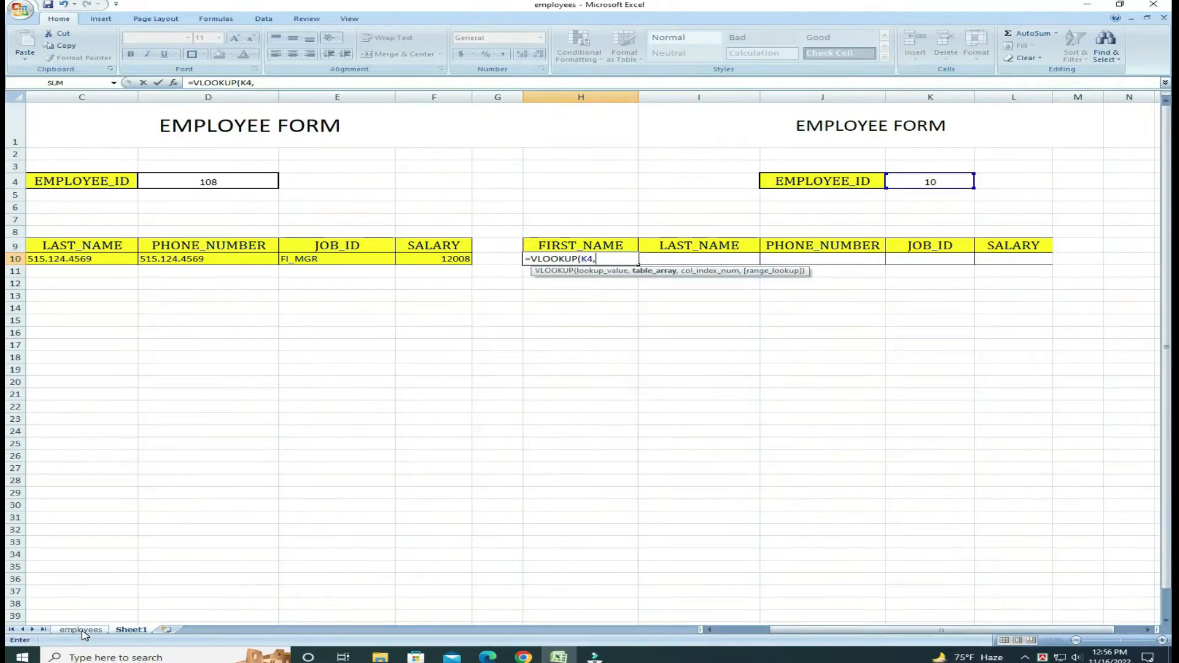
Step: Set the VLOOKUP table array to A1:F51 on the employees sheet
left_click(80, 630)
left_click_drag(39, 113, 793, 608)
left_click(347, 82)
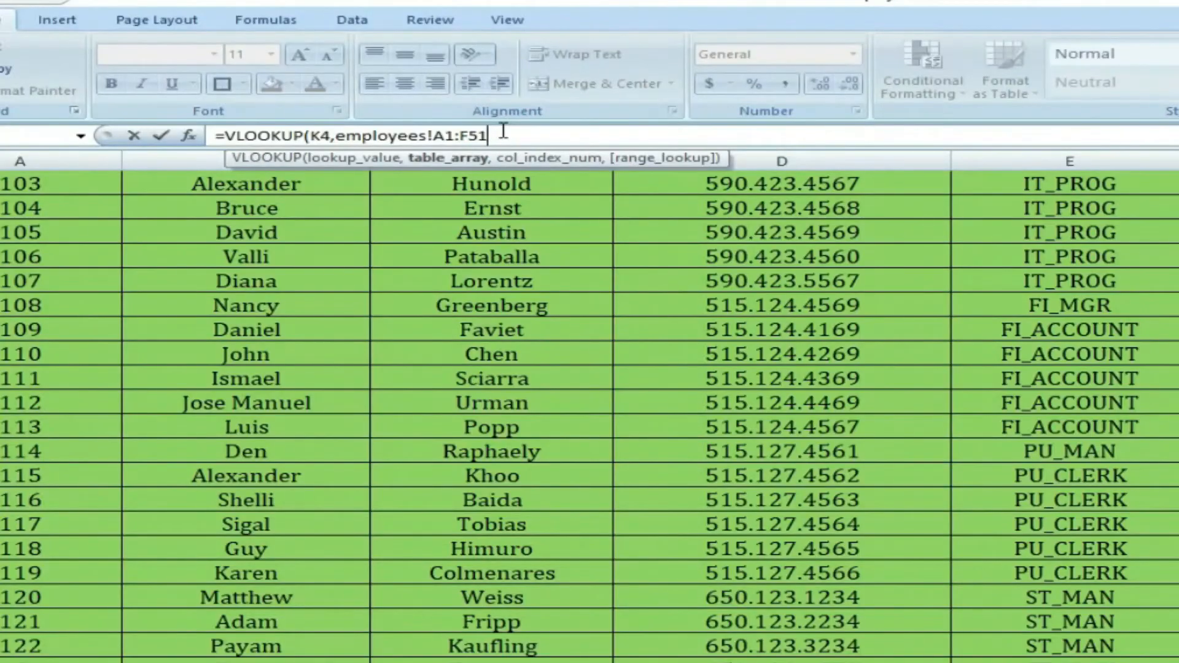
type(",")
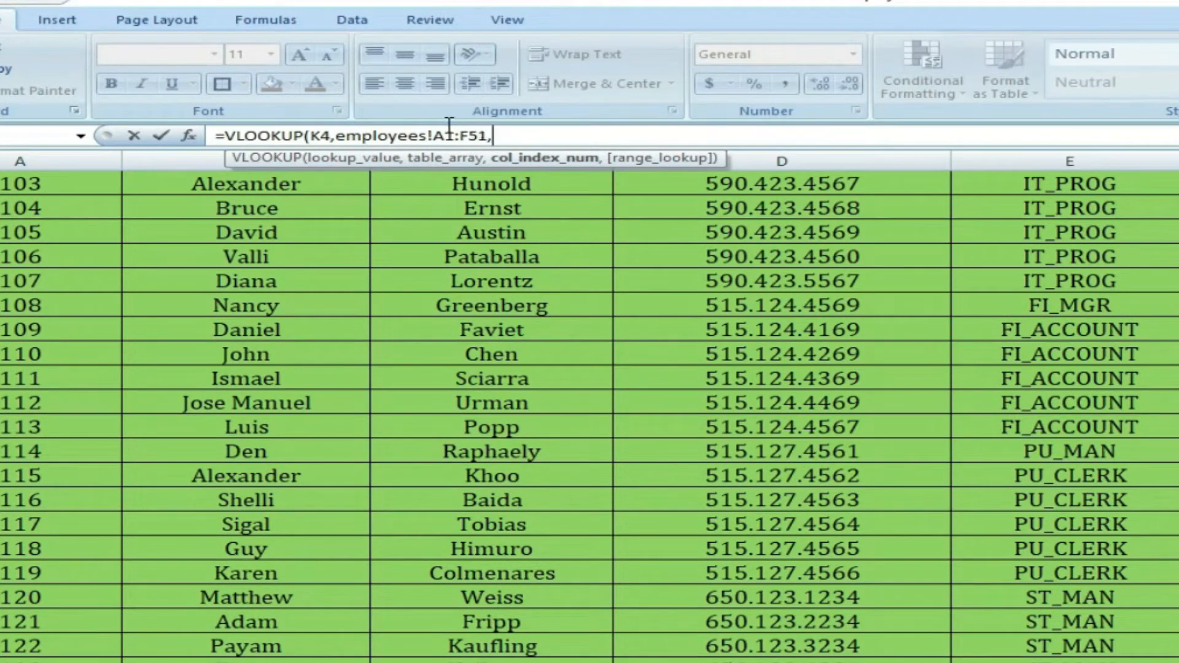
Step: Complete the VLOOKUP formula with column index 2 and range lookup 0
scroll(303, 458, "up", 5)
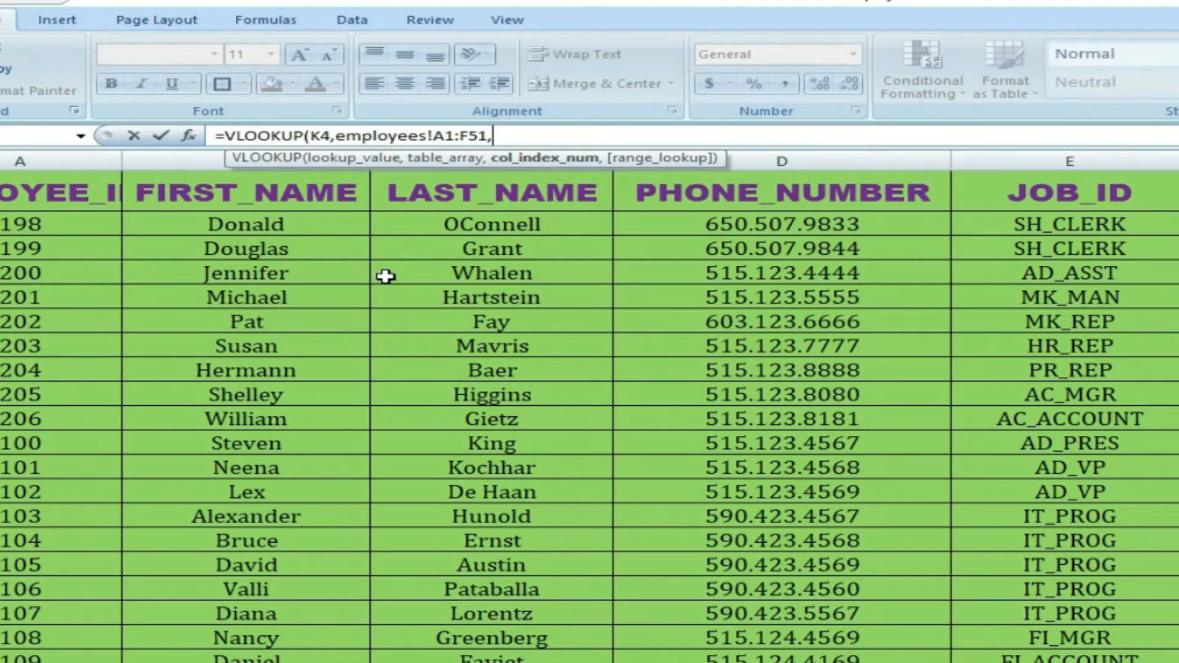
type("2")
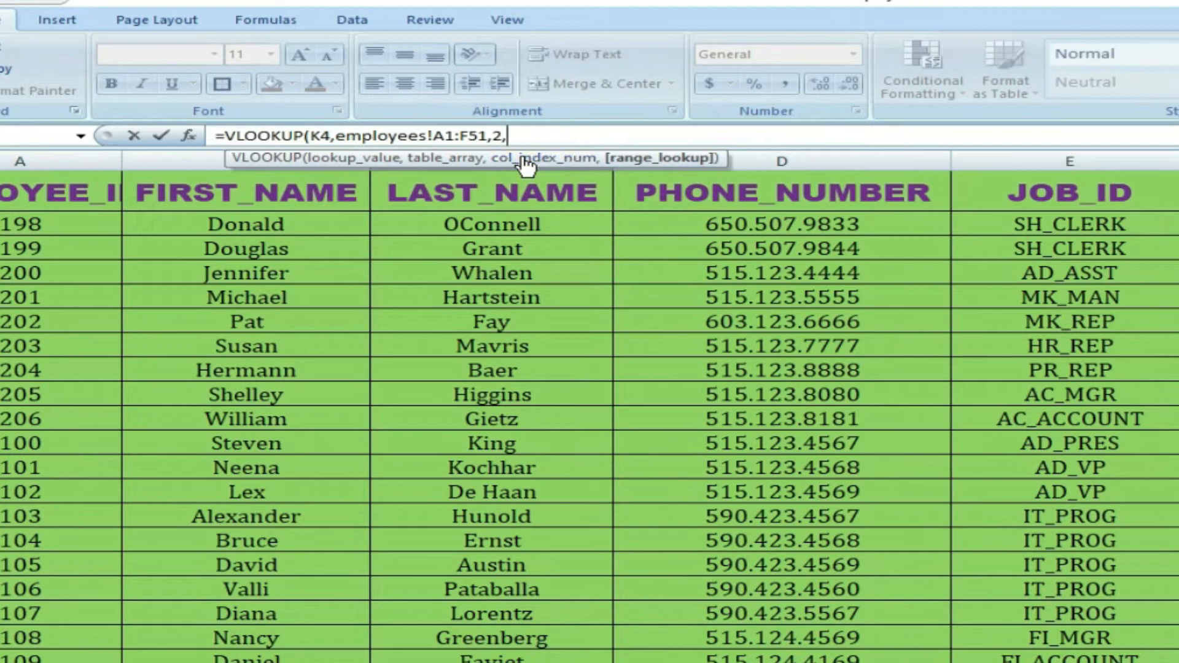
type(",0")
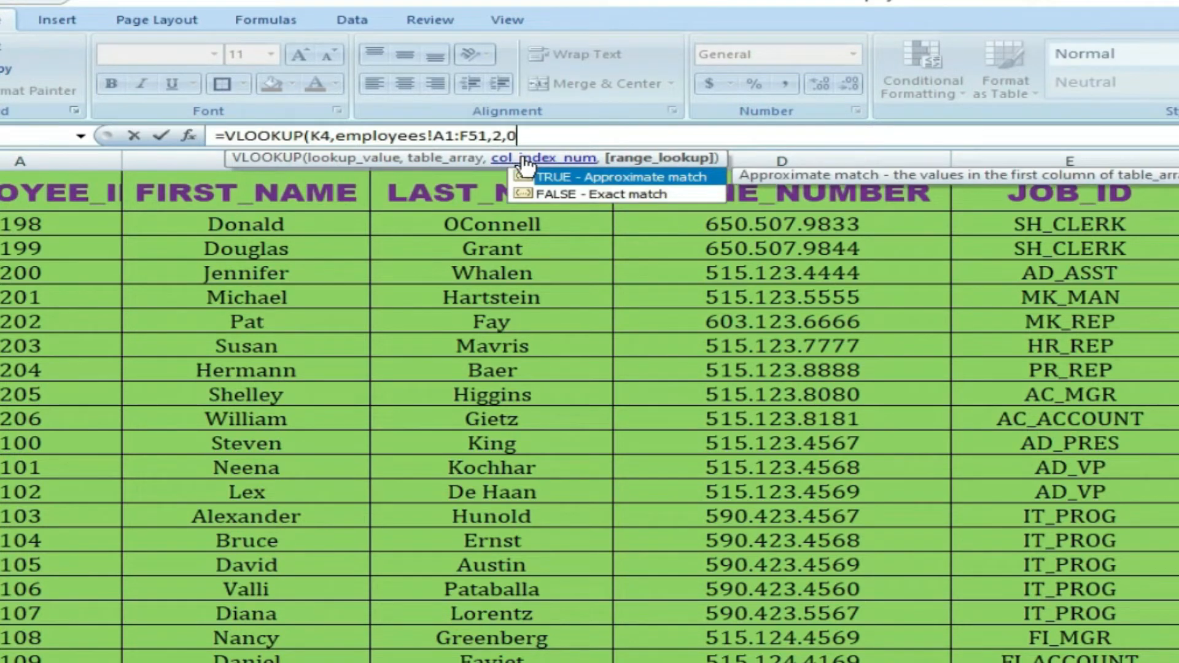
type(")")
key("Return")
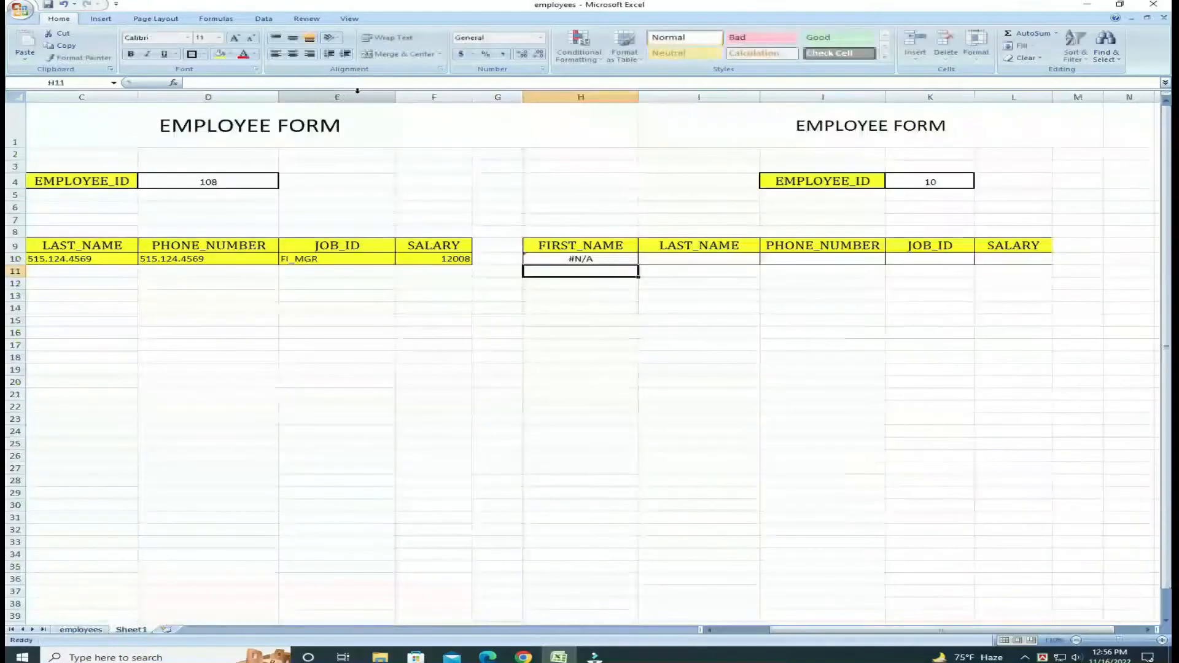
Step: Inspect the VLOOKUP formula in H10 and the source records on the employees sheet
double_click(579, 259)
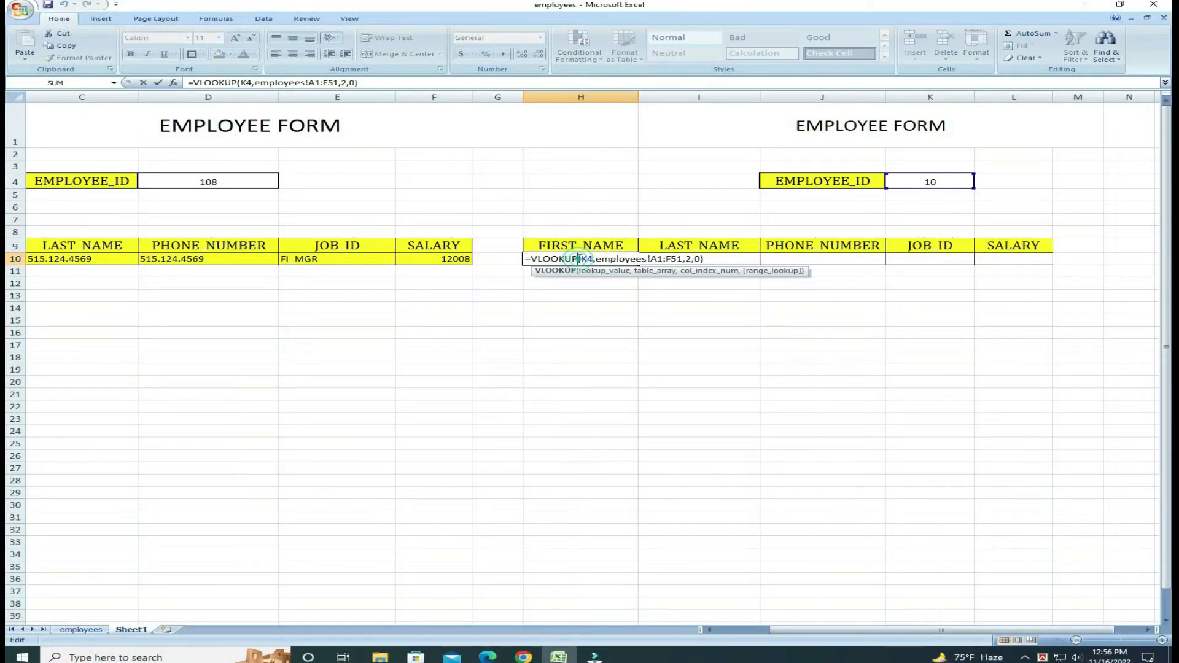
left_click(666, 260)
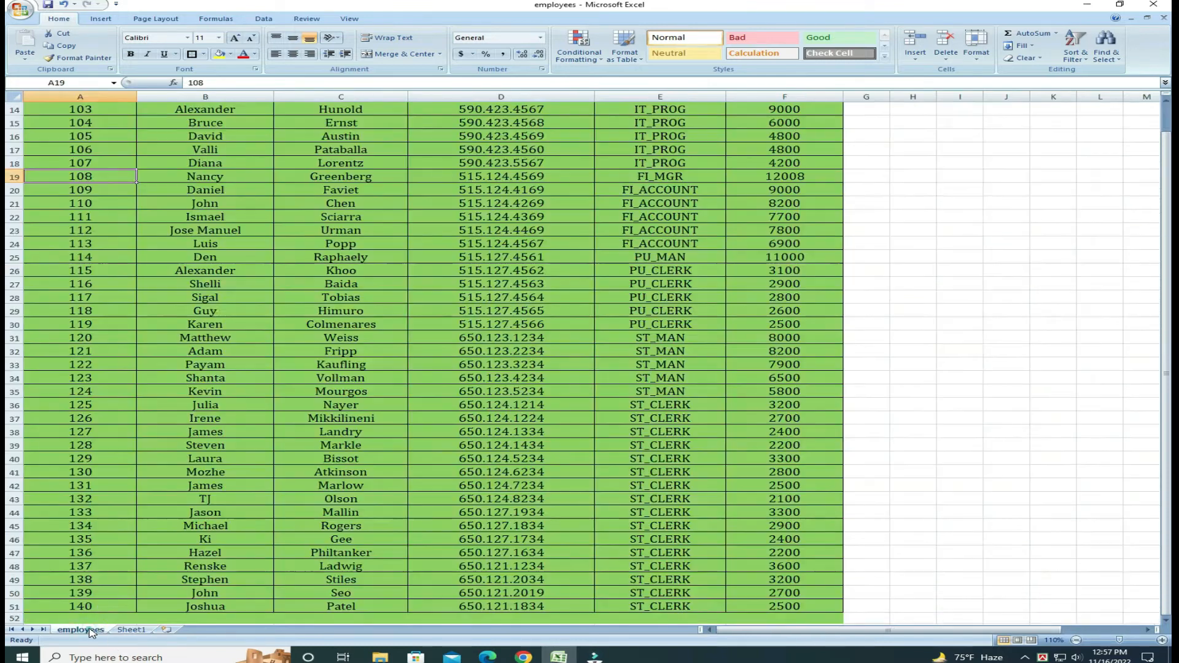
left_click(80, 630)
scroll(89, 109, "up", 5)
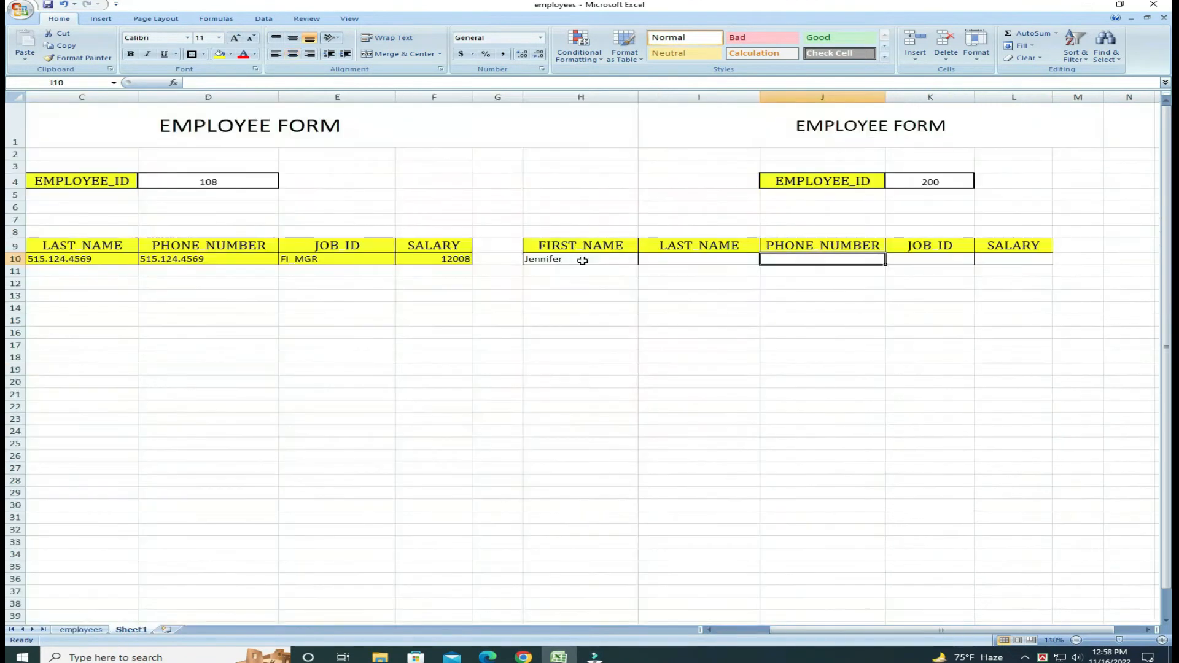
Step: Copy the full VLOOKUP formula text from H10 under FIRST_NAME, leaving the cell's formula as it is
left_click(131, 630)
double_click(582, 260)
left_click_drag(707, 260, 527, 259)
key("ctrl+c")
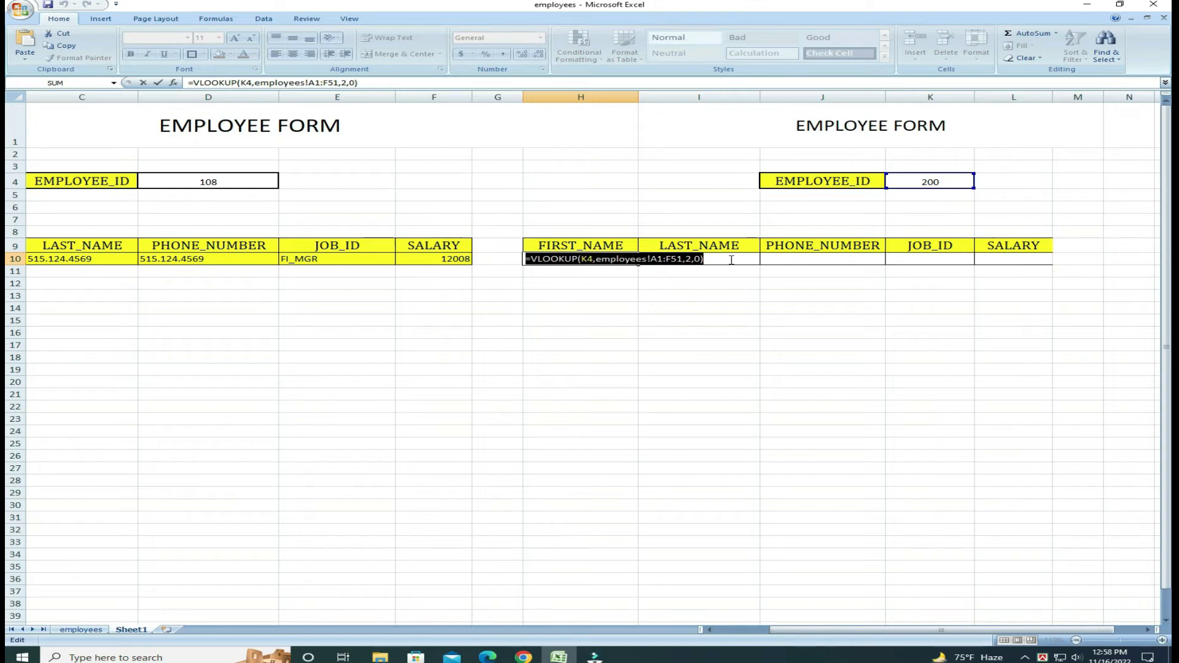
key("Return")
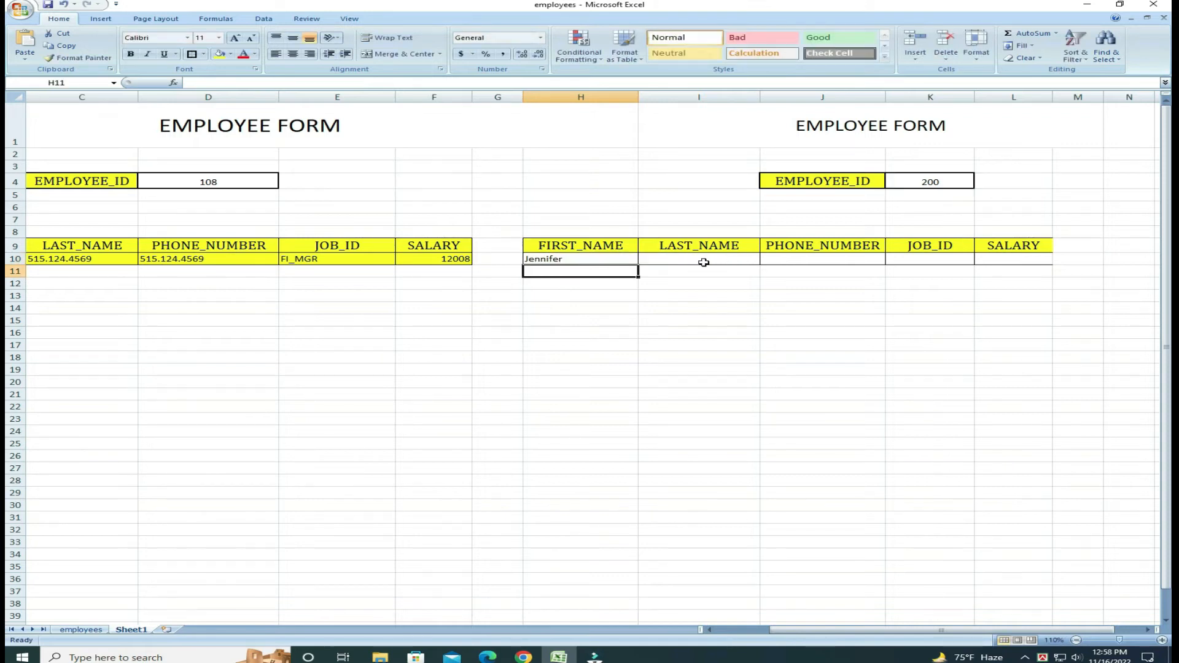
Step: Paste the copied VLOOKUP formula into I10 and adjust its column index to the LAST_NAME column of the employees sheet
left_click(704, 262)
right_click(703, 259)
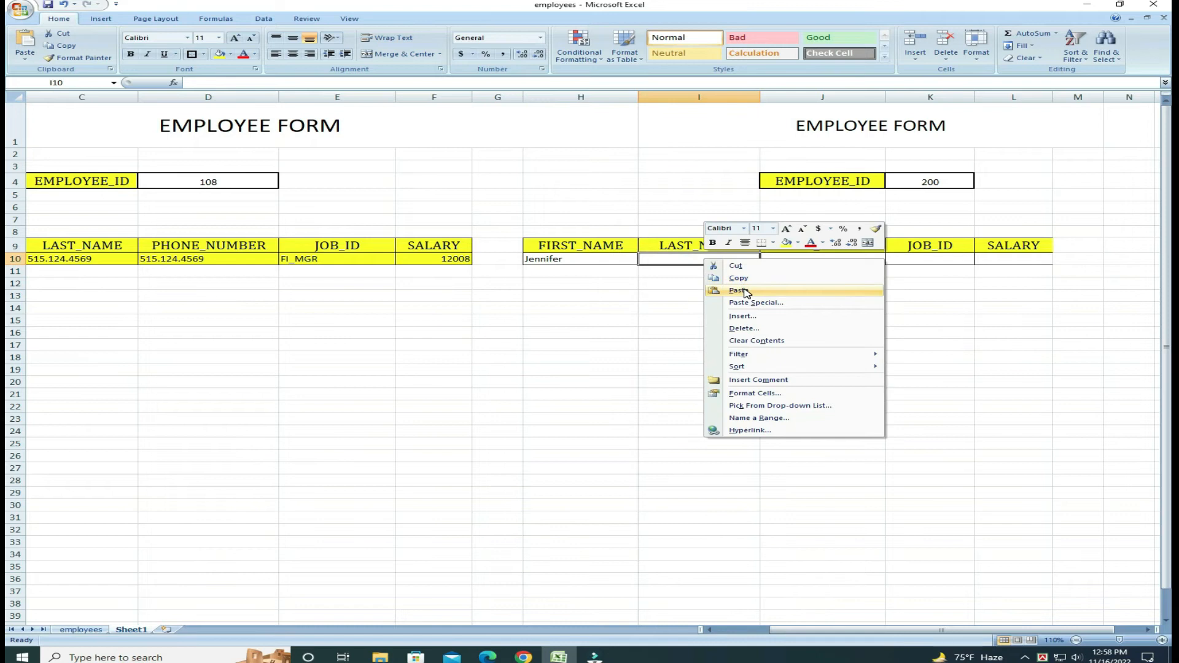
left_click(738, 290)
double_click(699, 259)
double_click(804, 258)
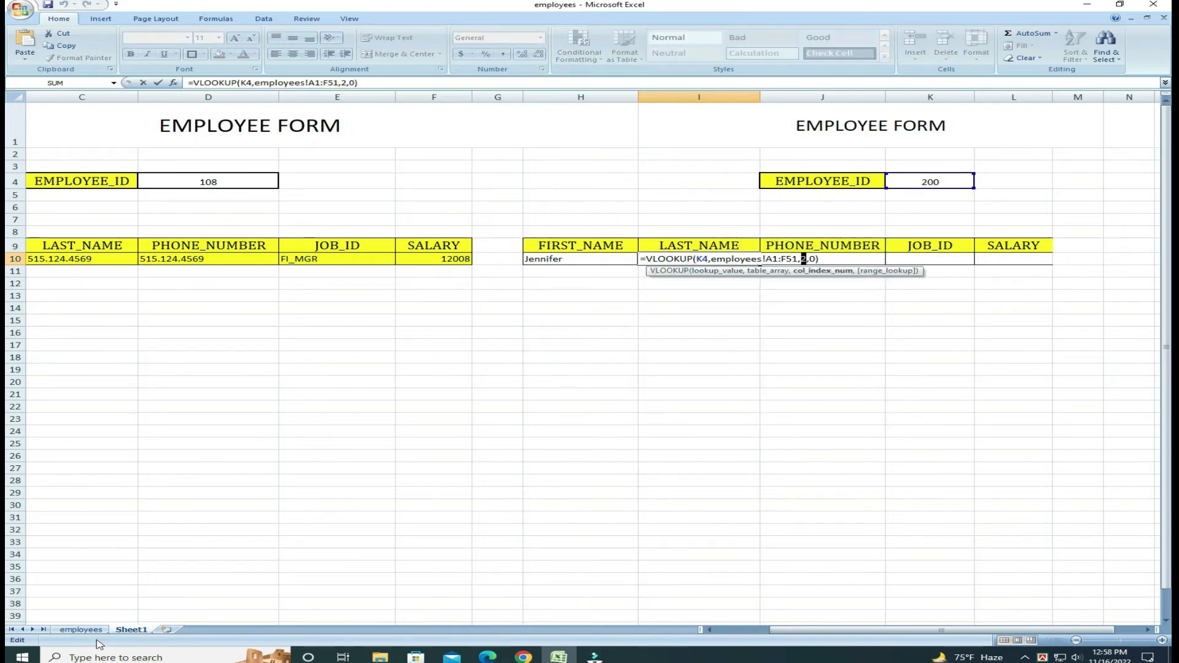
left_click(81, 629)
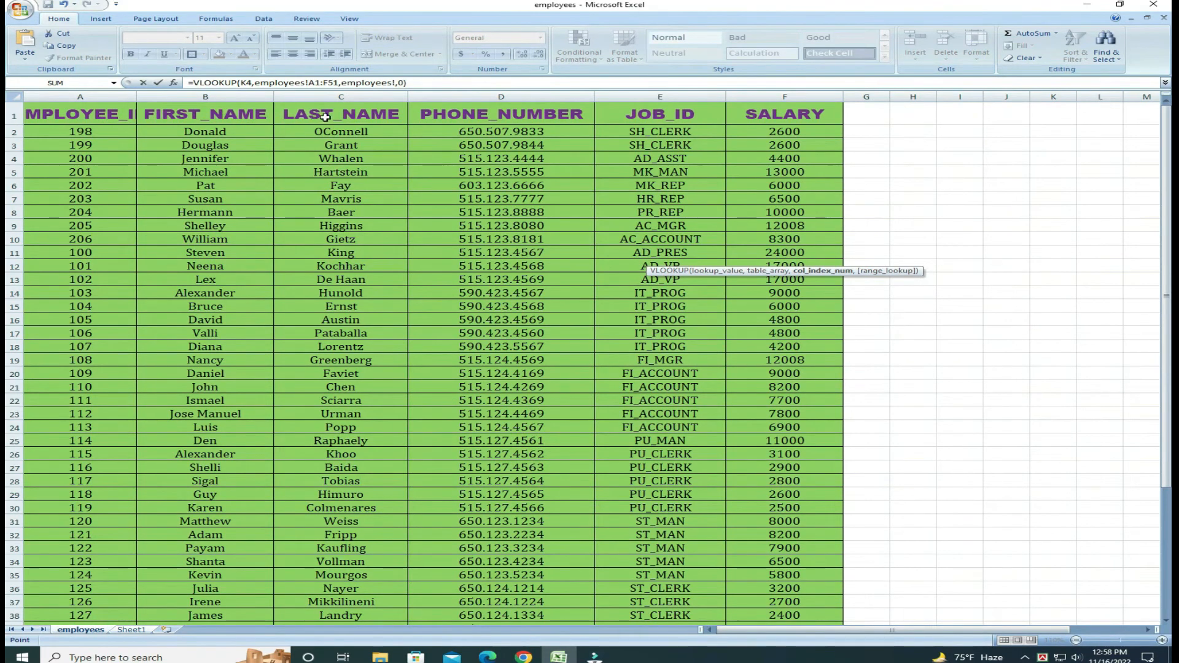
left_click(131, 629)
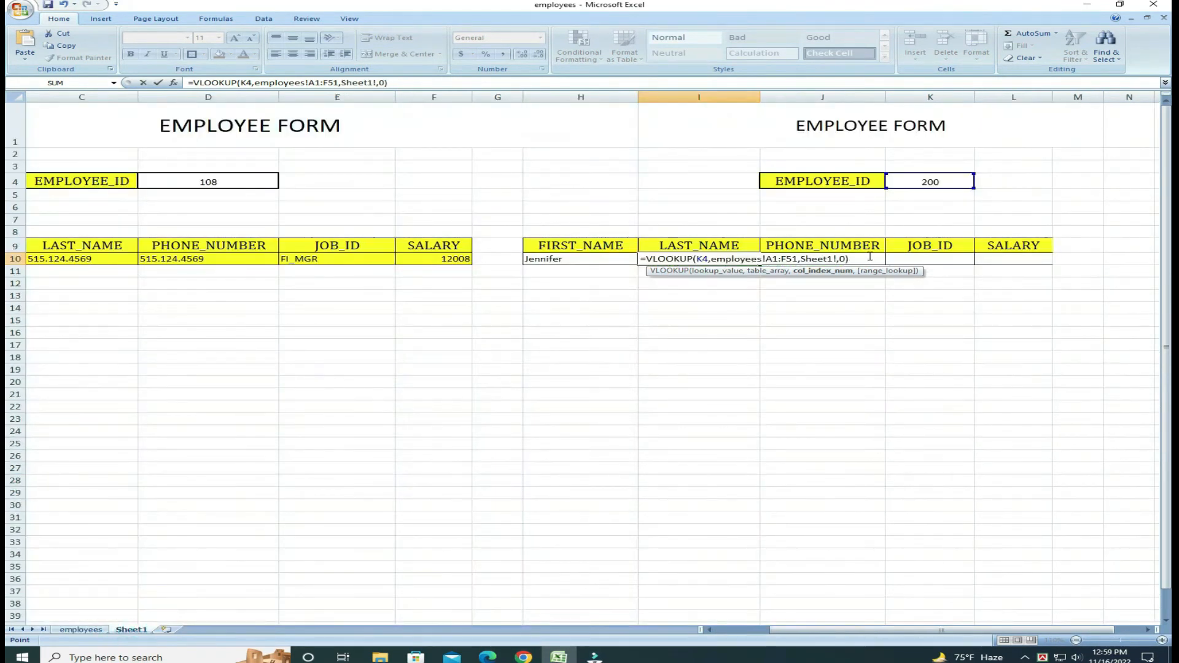
double_click(843, 259)
key("Return")
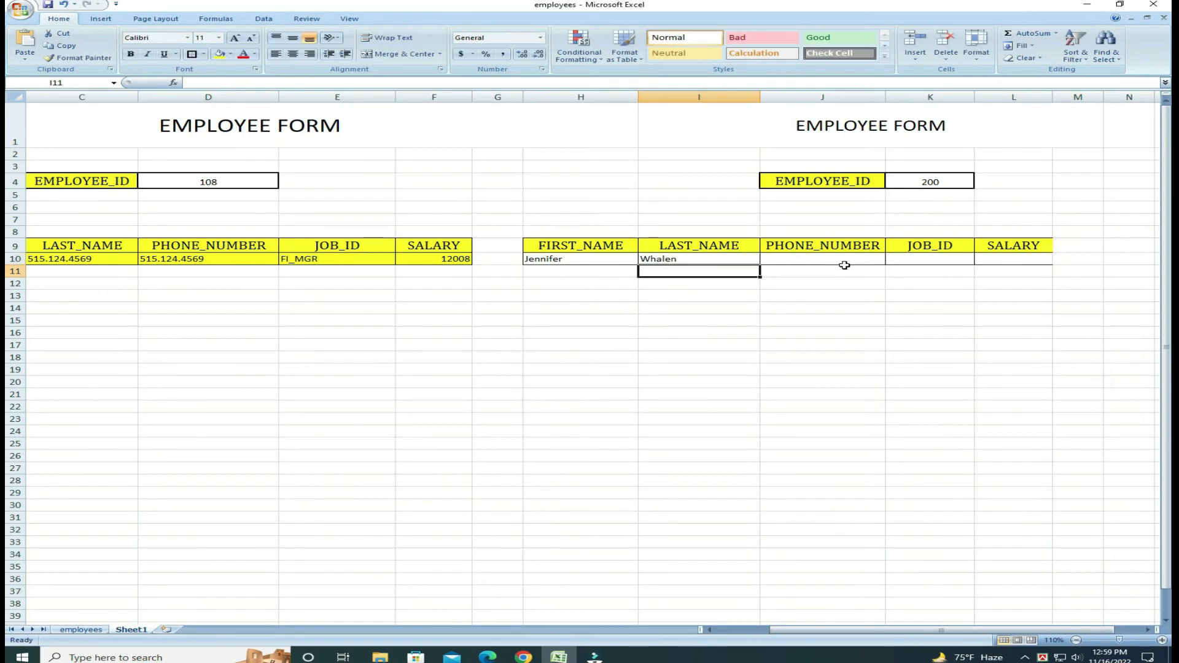
Step: Paste the copied VLOOKUP formula into J10 and adjust its column index to the PHONE_NUMBER column of the employees sheet
left_click(801, 258)
right_click(801, 258)
left_click(828, 291)
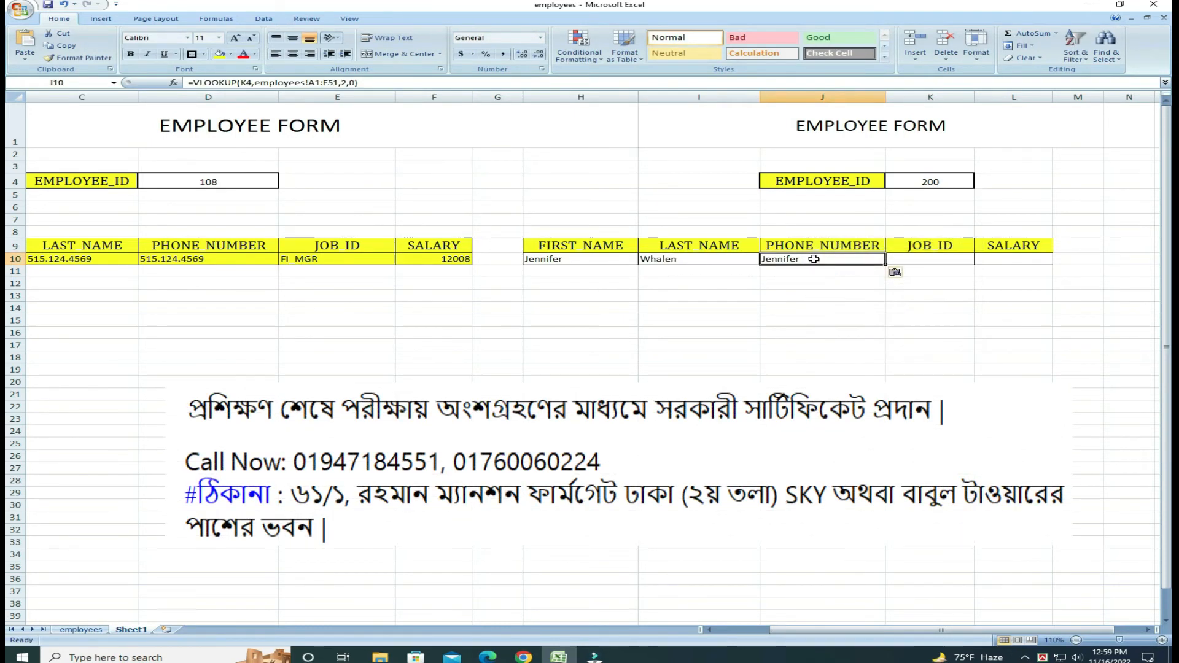
double_click(814, 259)
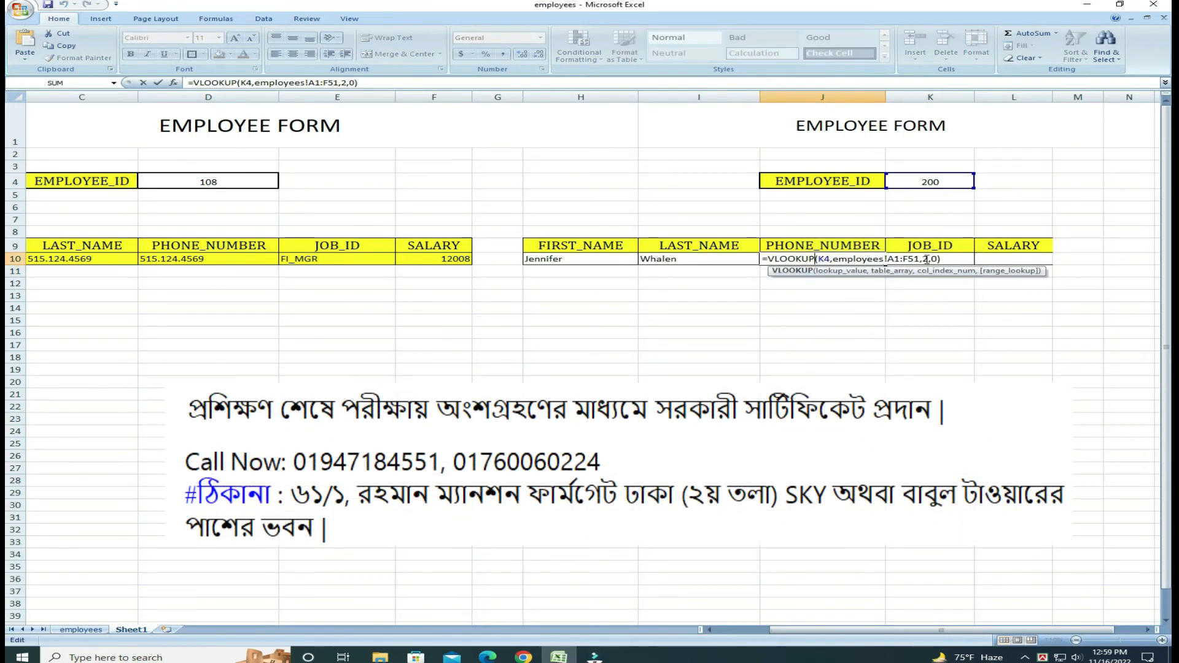
left_click(76, 631)
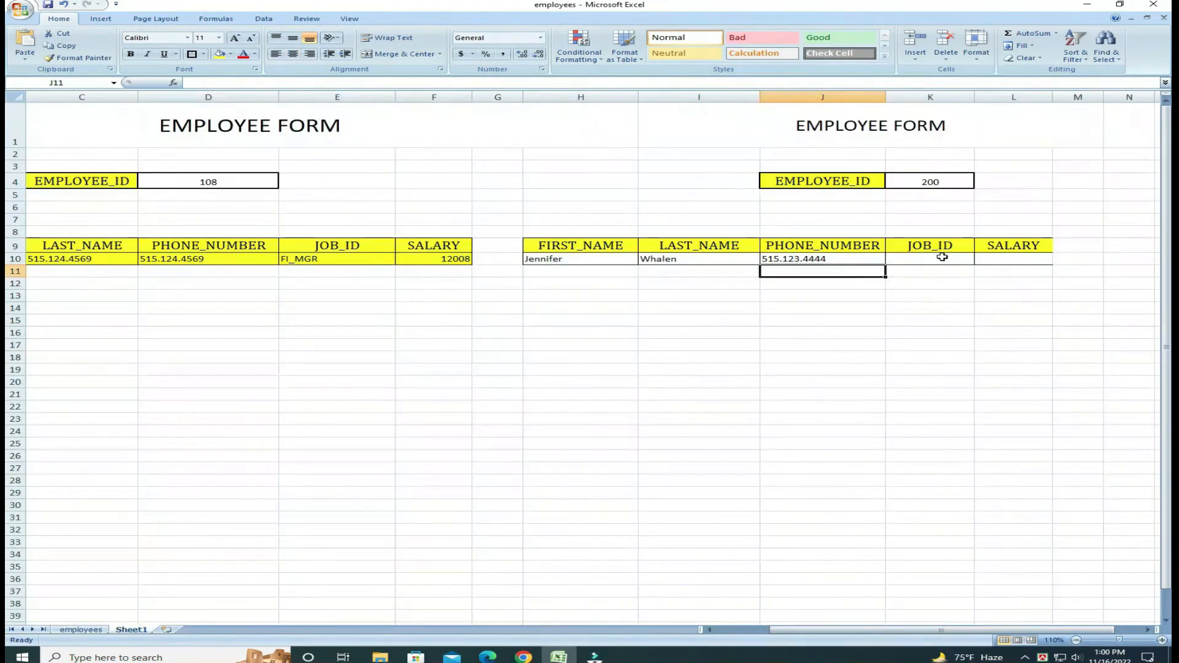
Step: Paste the copied VLOOKUP formula into K10 under JOB_ID and change its column index to 5
left_click(942, 258)
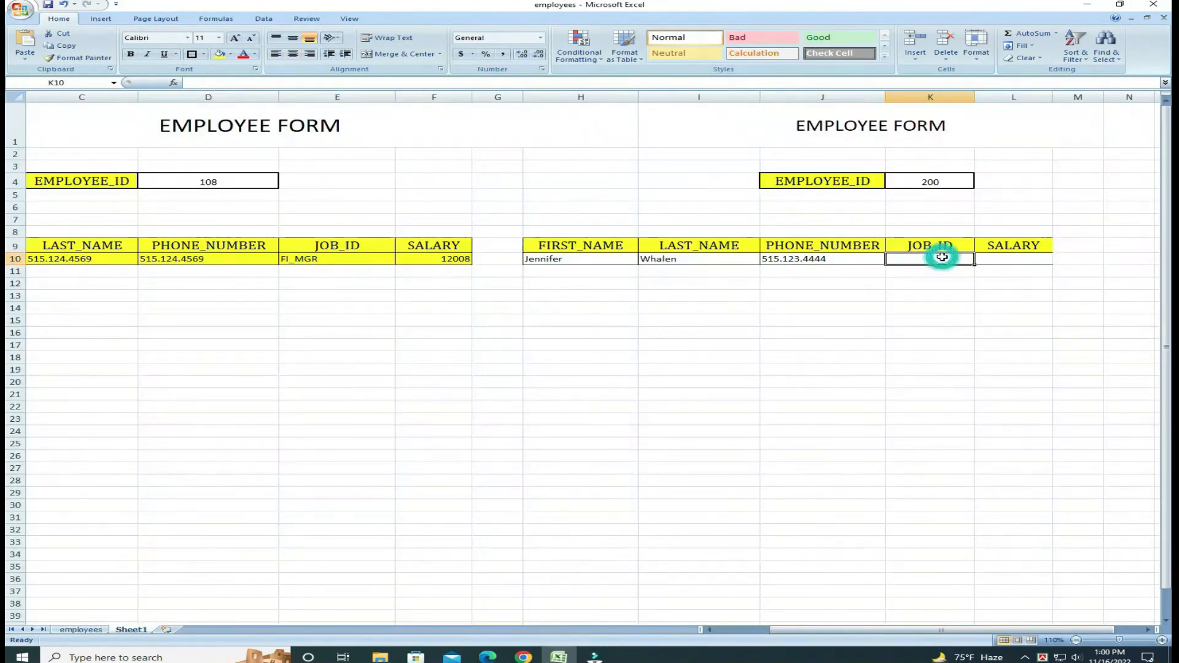
right_click(943, 257)
left_click(981, 289)
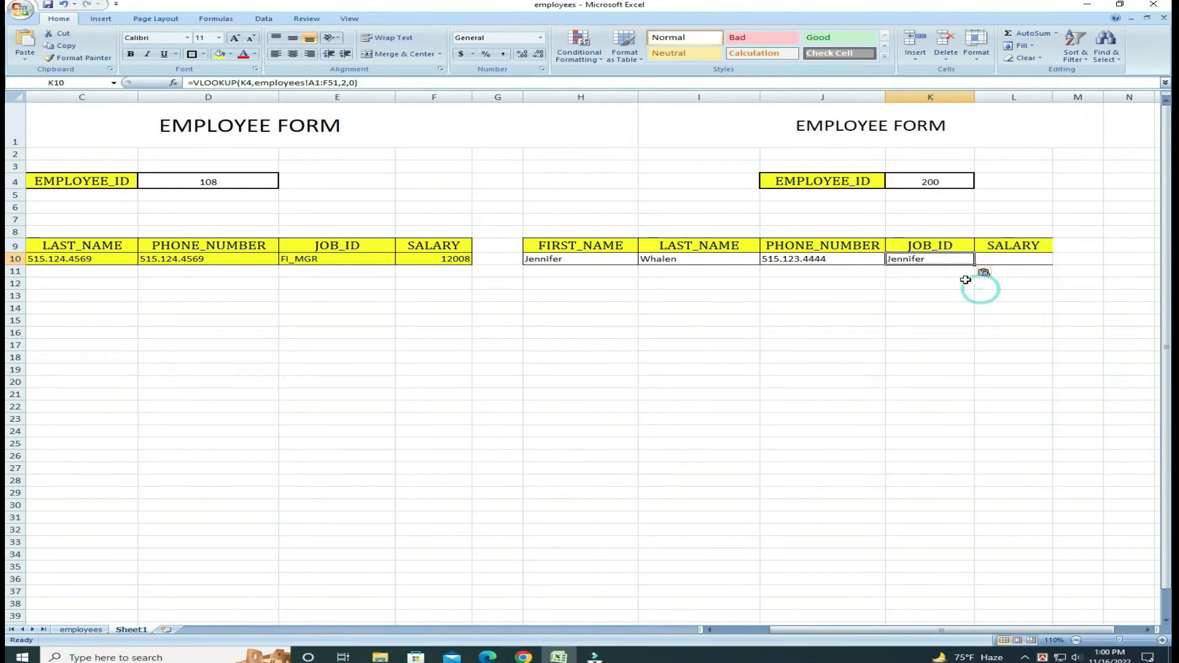
double_click(931, 256)
left_click(1053, 258)
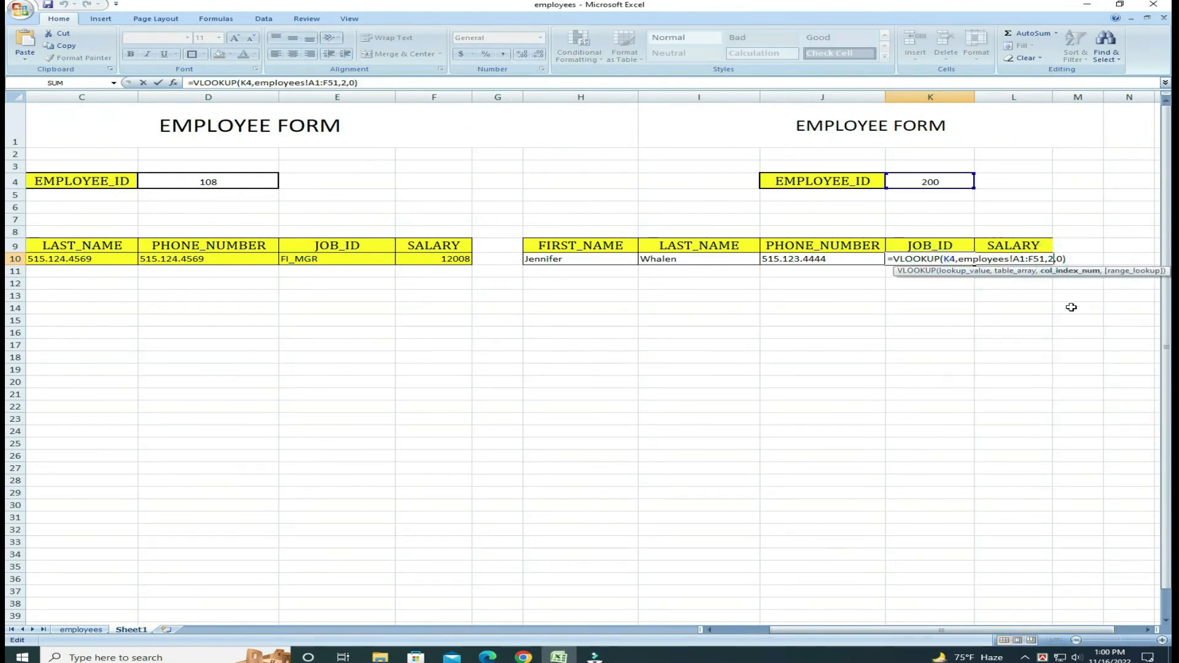
key("BackSpace")
type("5")
key("Return")
Step: Paste the copied VLOOKUP formula into L10 under SALARY and change its column index to 6
left_click(1027, 319)
right_click(1009, 256)
left_click(1040, 293)
double_click(1038, 259)
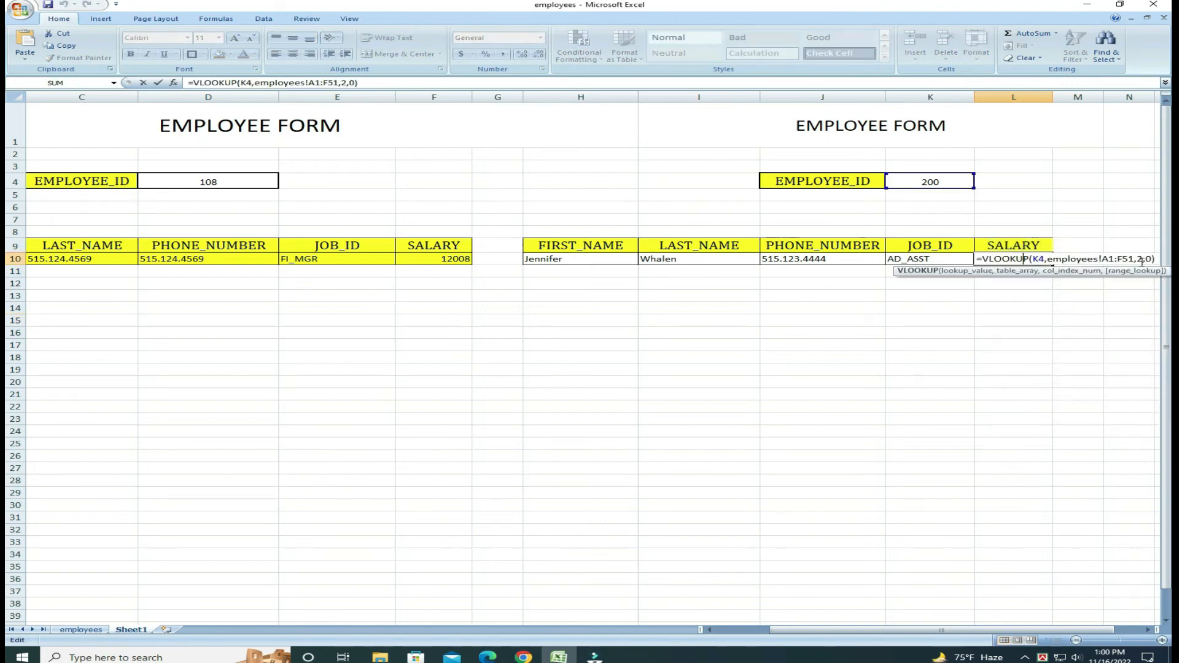
key("BackSpace")
type("6")
key("Return")
left_click(983, 308)
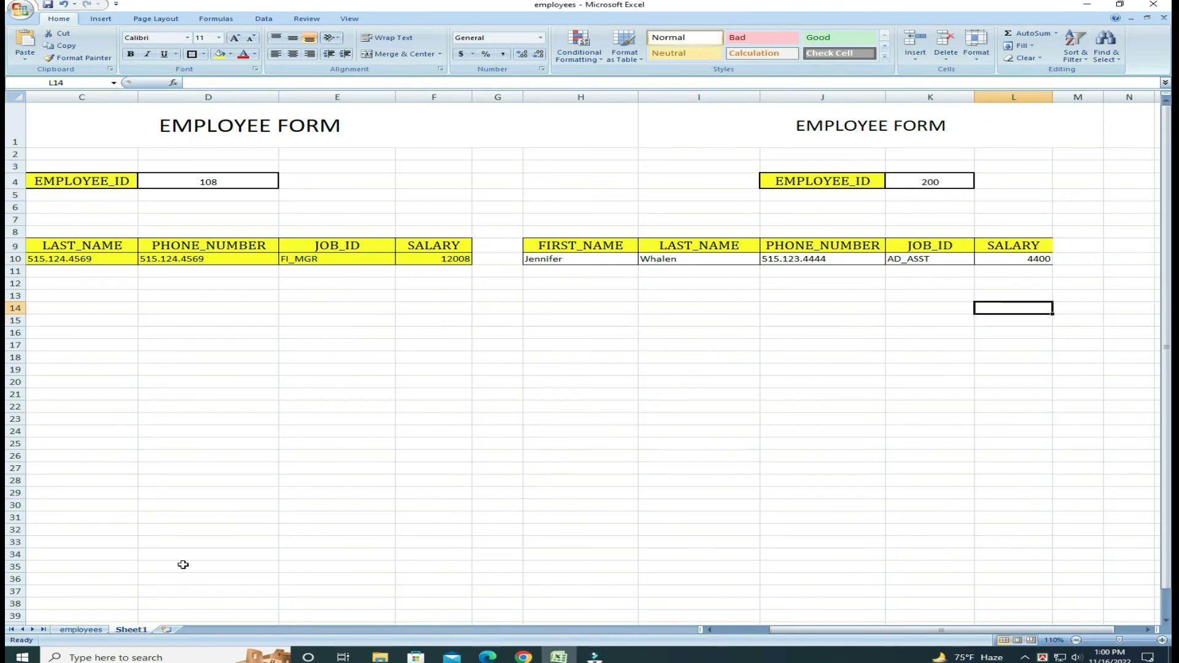
Step: Look up the last record on the employees sheet and enter its ID, 140, in K4 of the second form on Sheet1
left_click(83, 630)
scroll(129, 537, "down", 10)
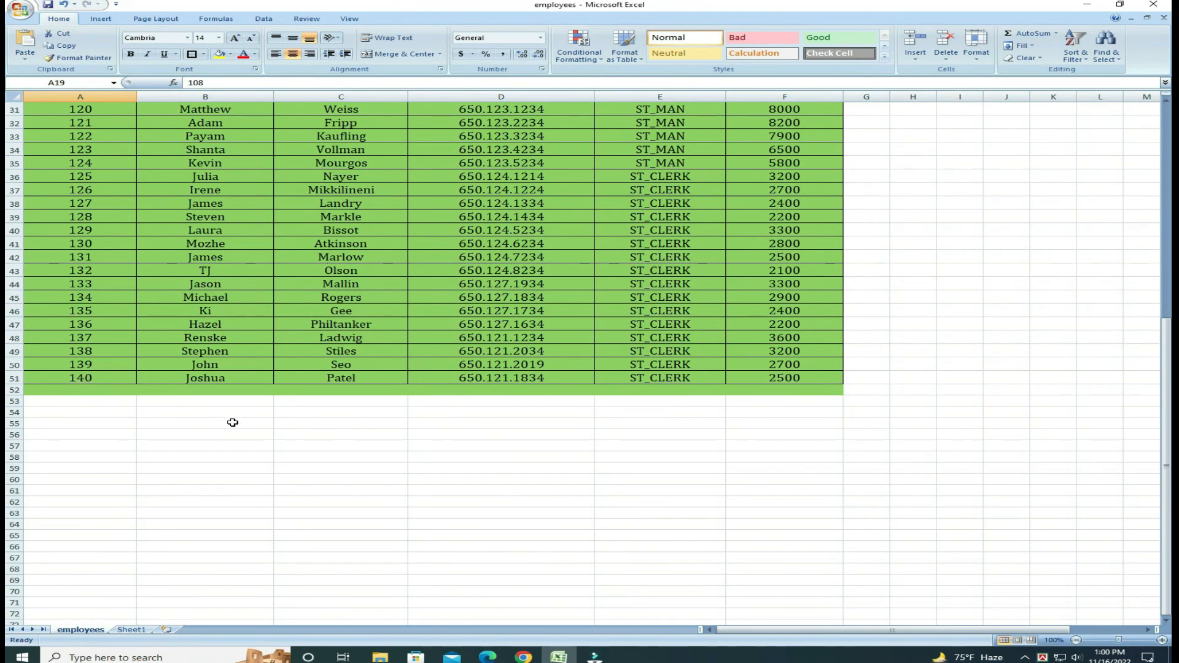
scroll(491, 492, "up", 5)
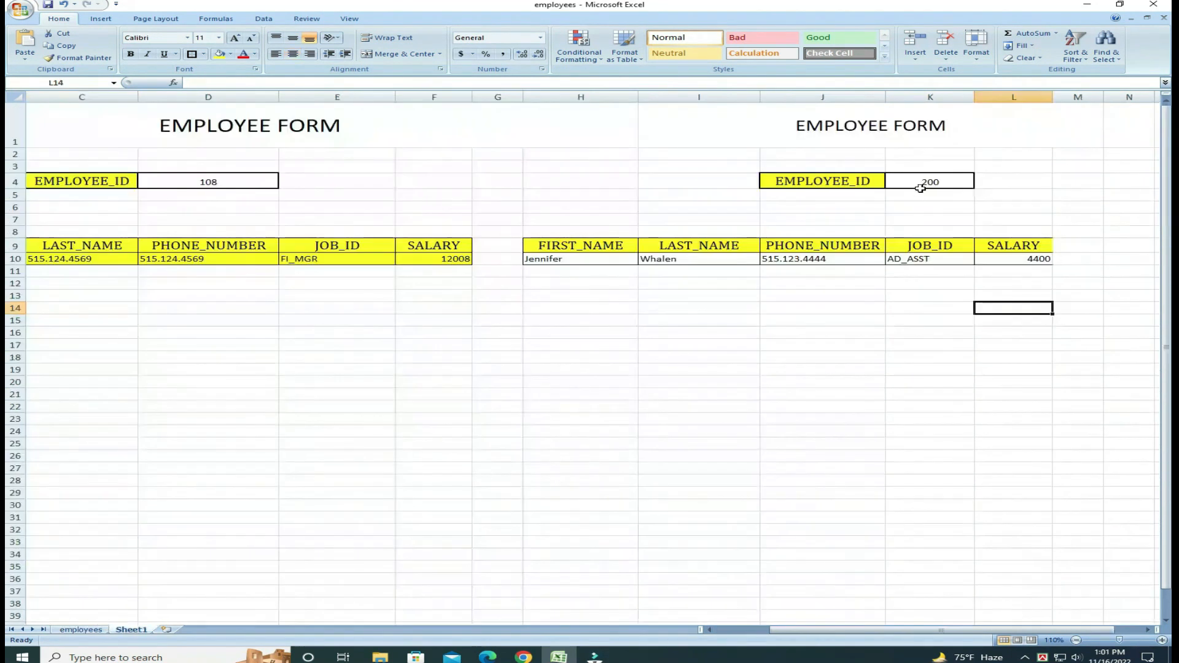
double_click(923, 184)
key("Escape")
type("140")
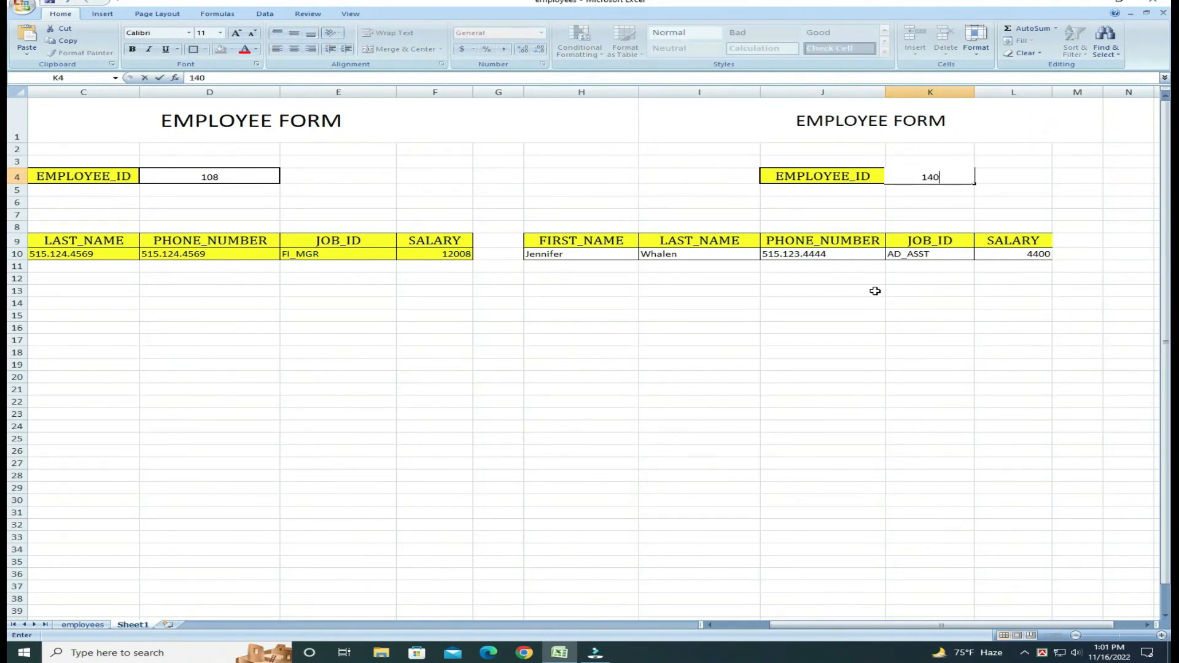
left_click(875, 291)
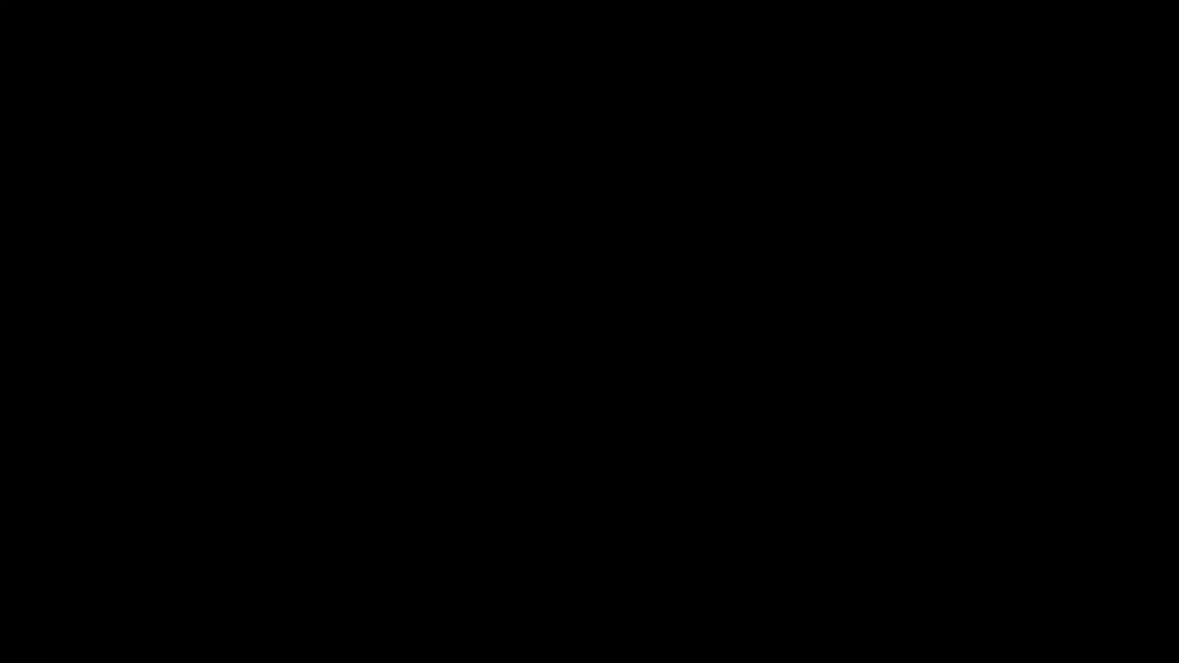